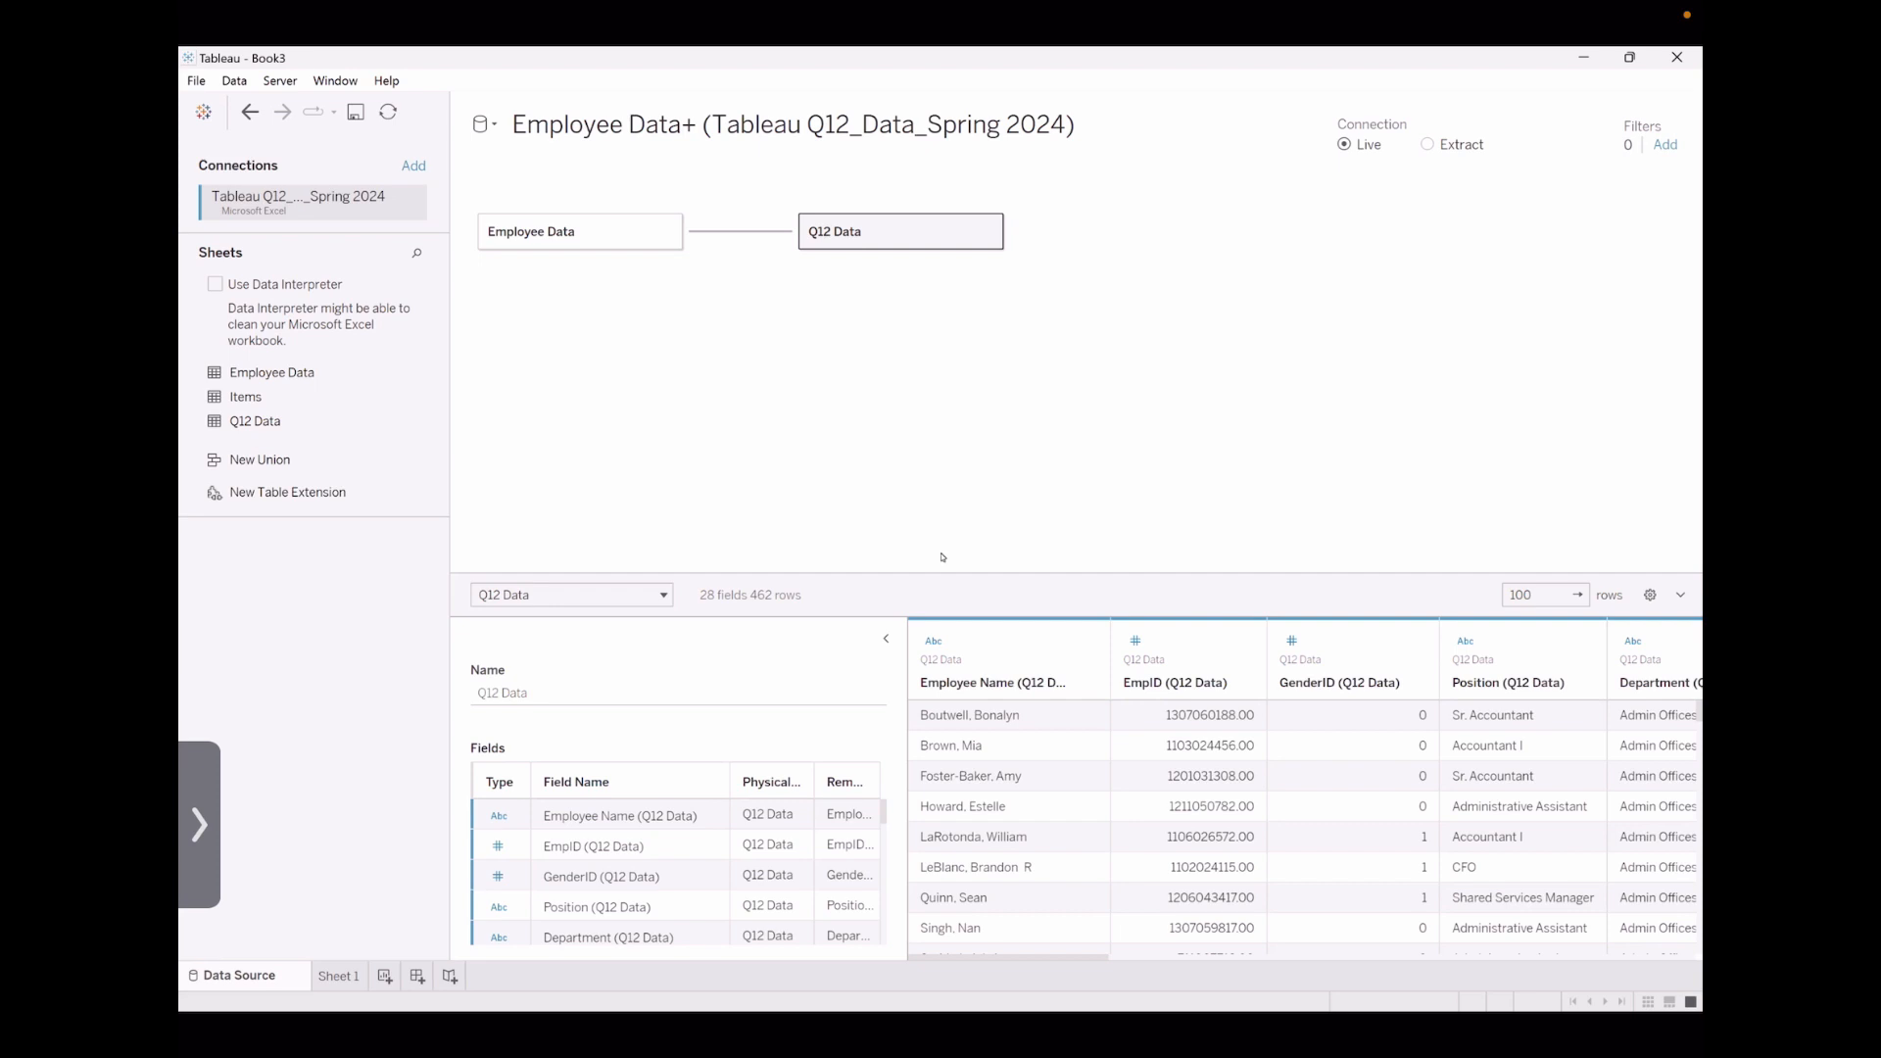
On Sheet 1, build a bar chart with ManagerName (Q12 Data) as columns and Intentions to Stay as rows
click(337, 977)
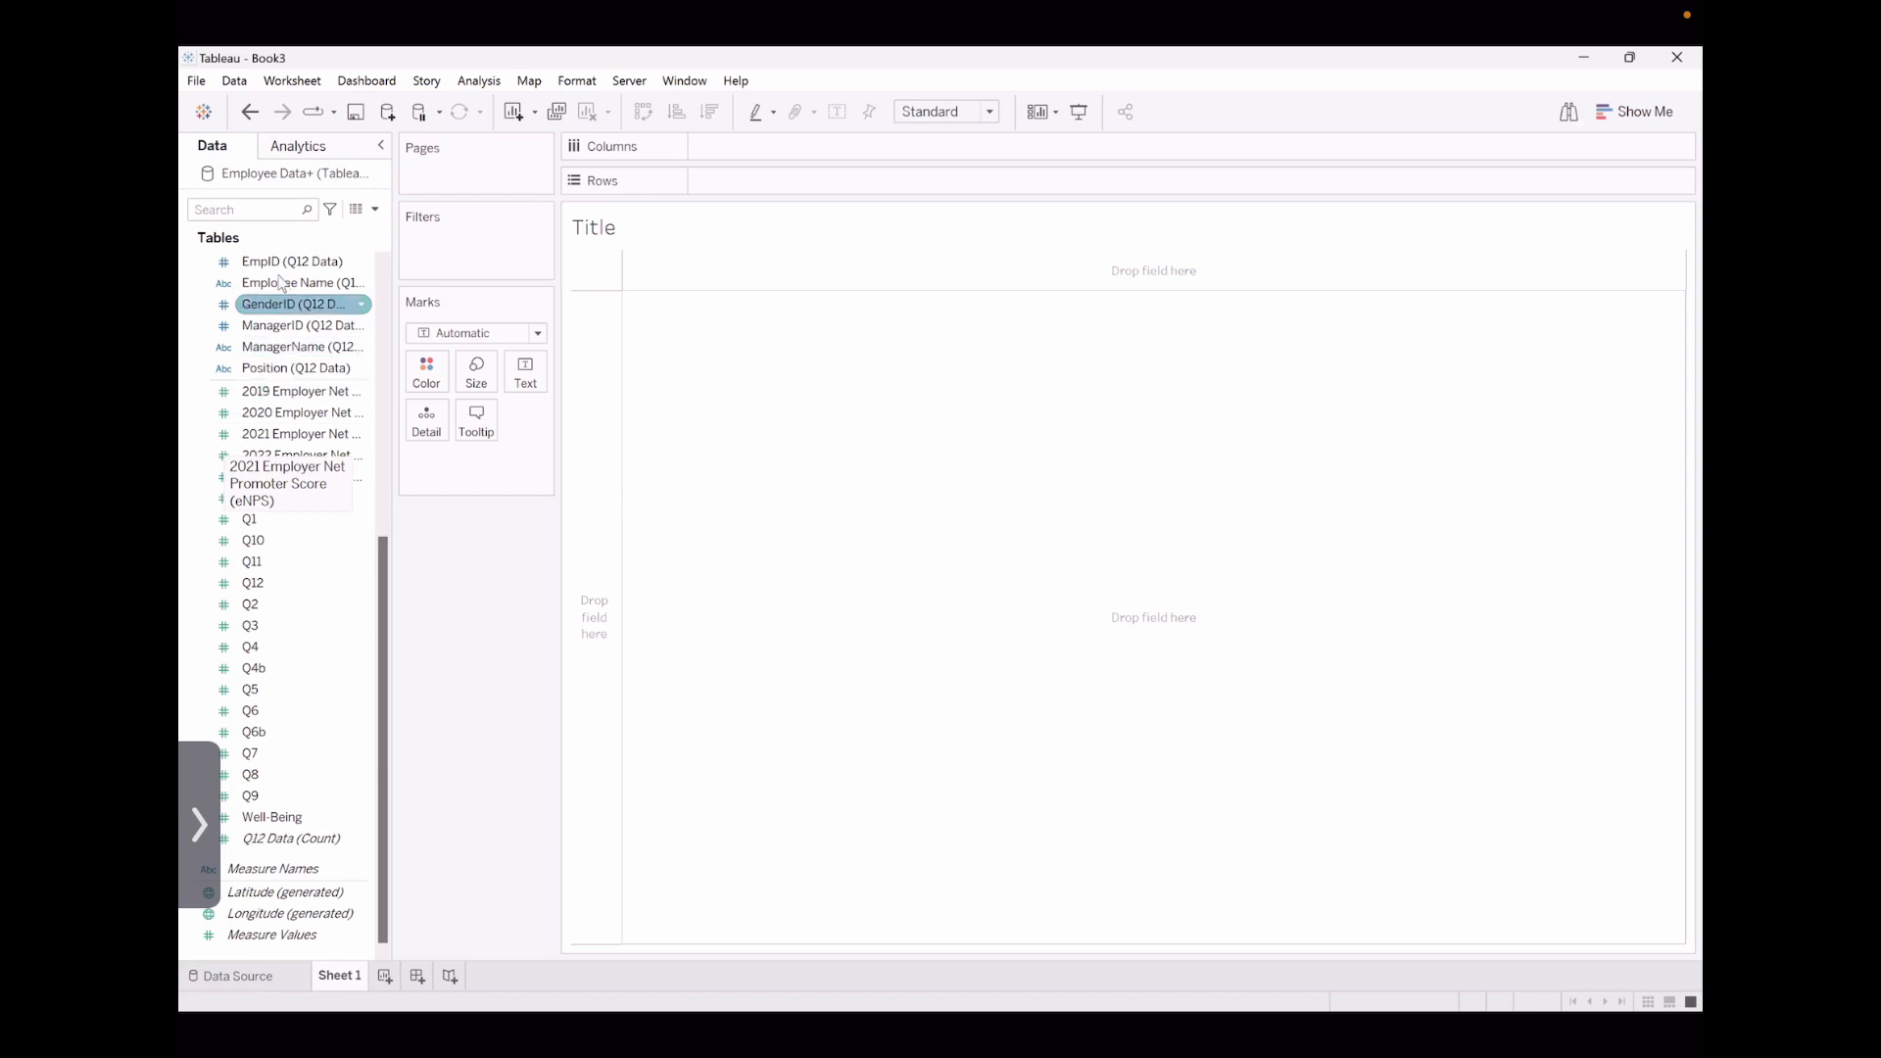
click(288, 348)
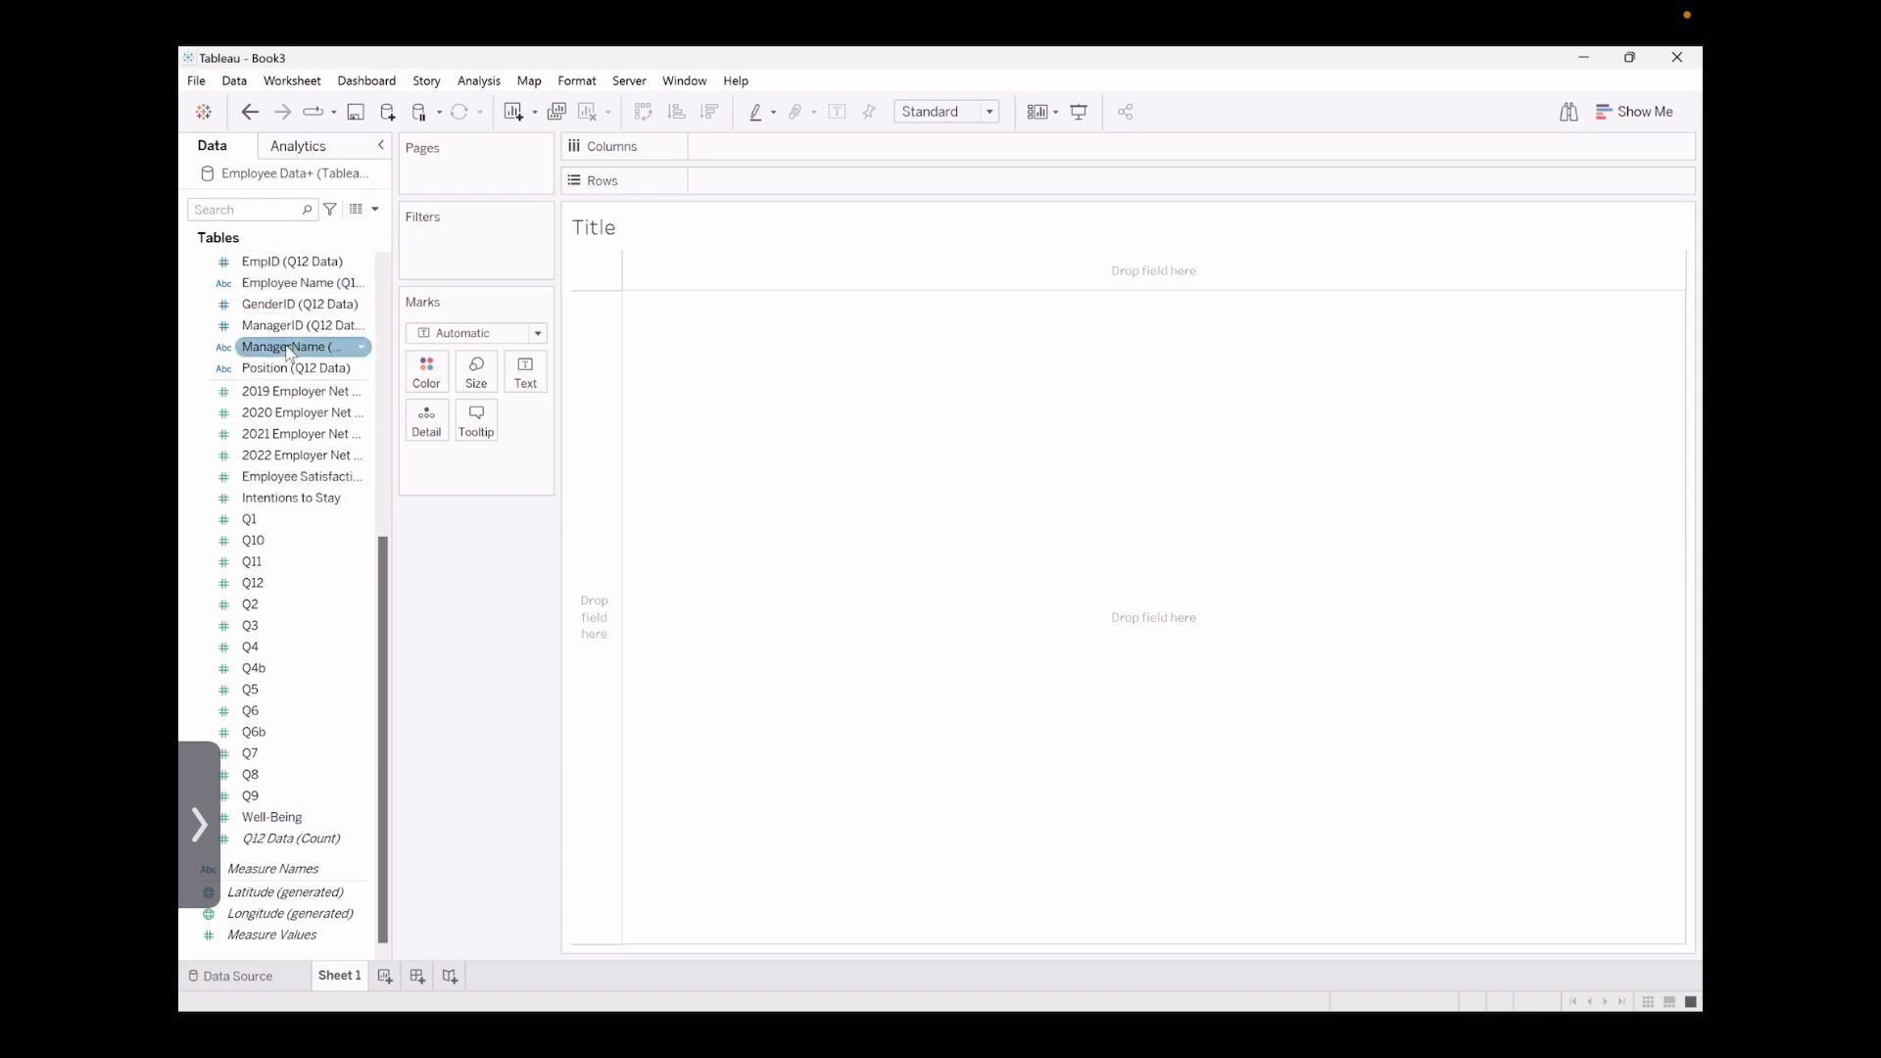
drag(288, 351, 751, 143)
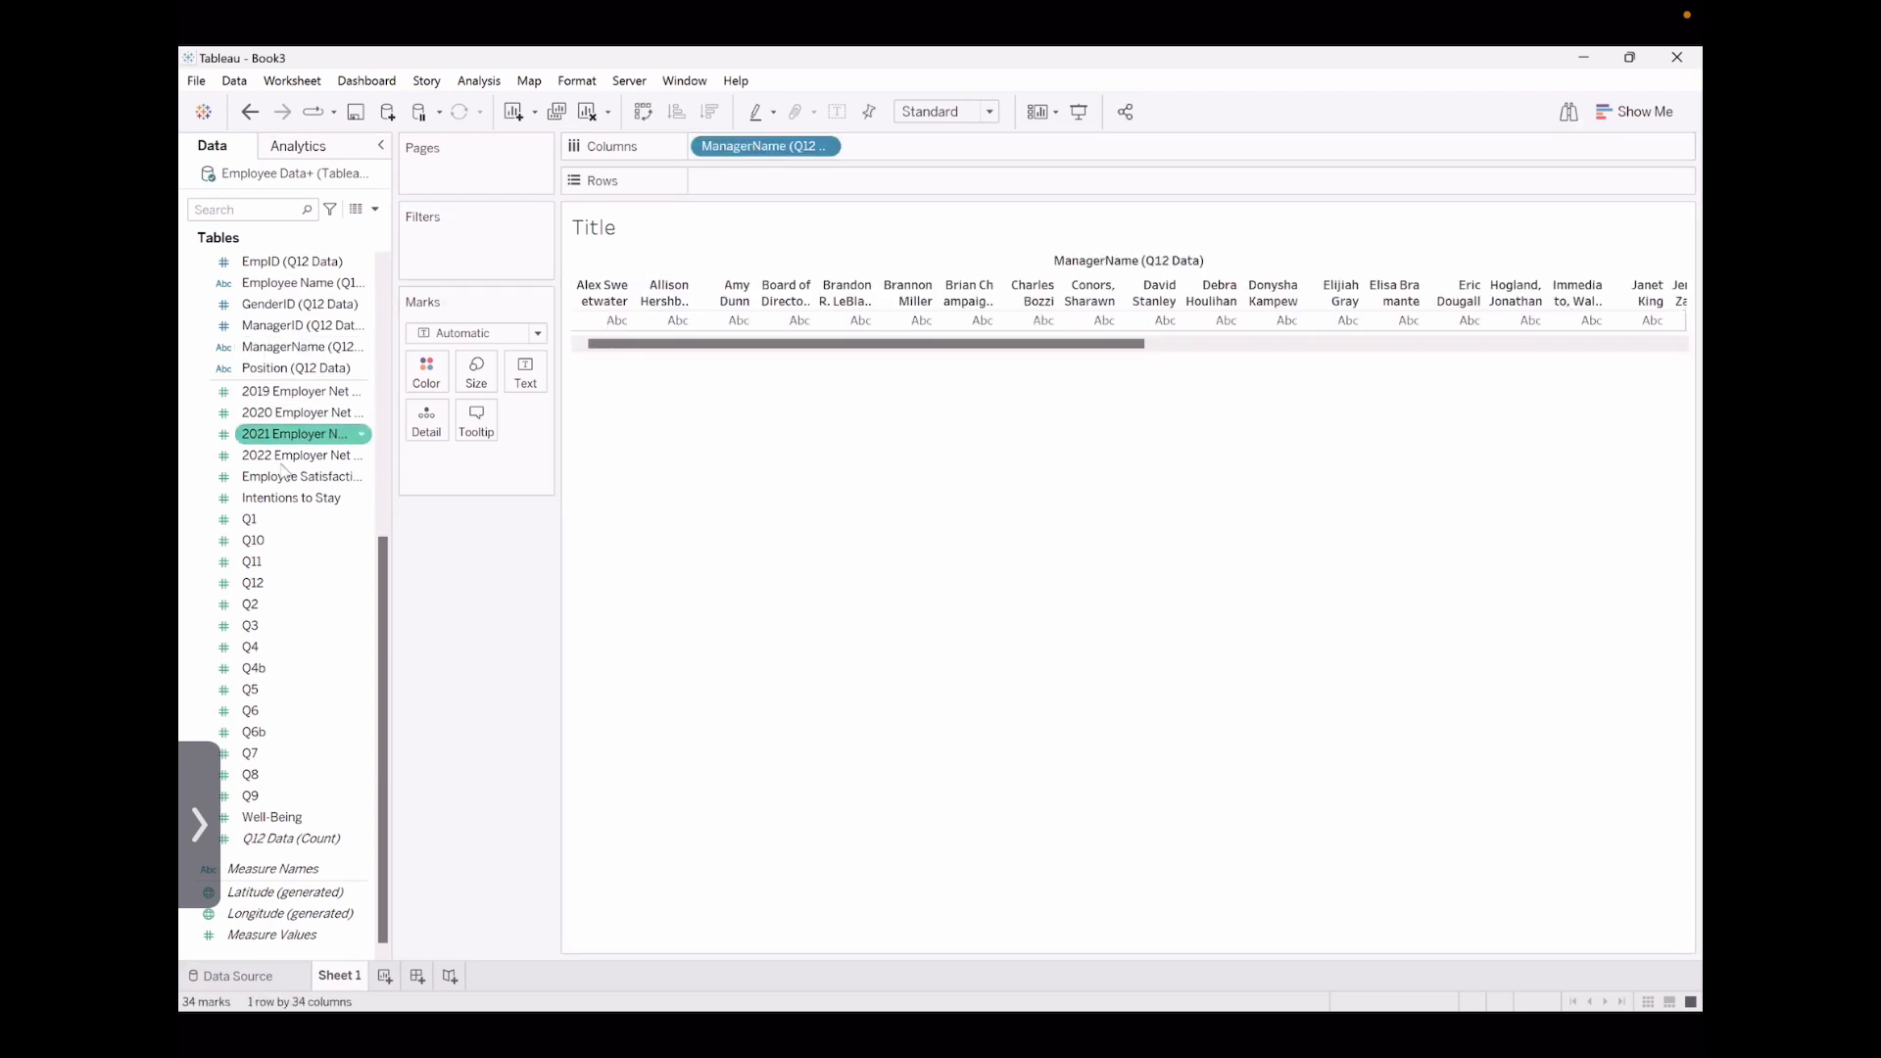
drag(291, 503, 765, 184)
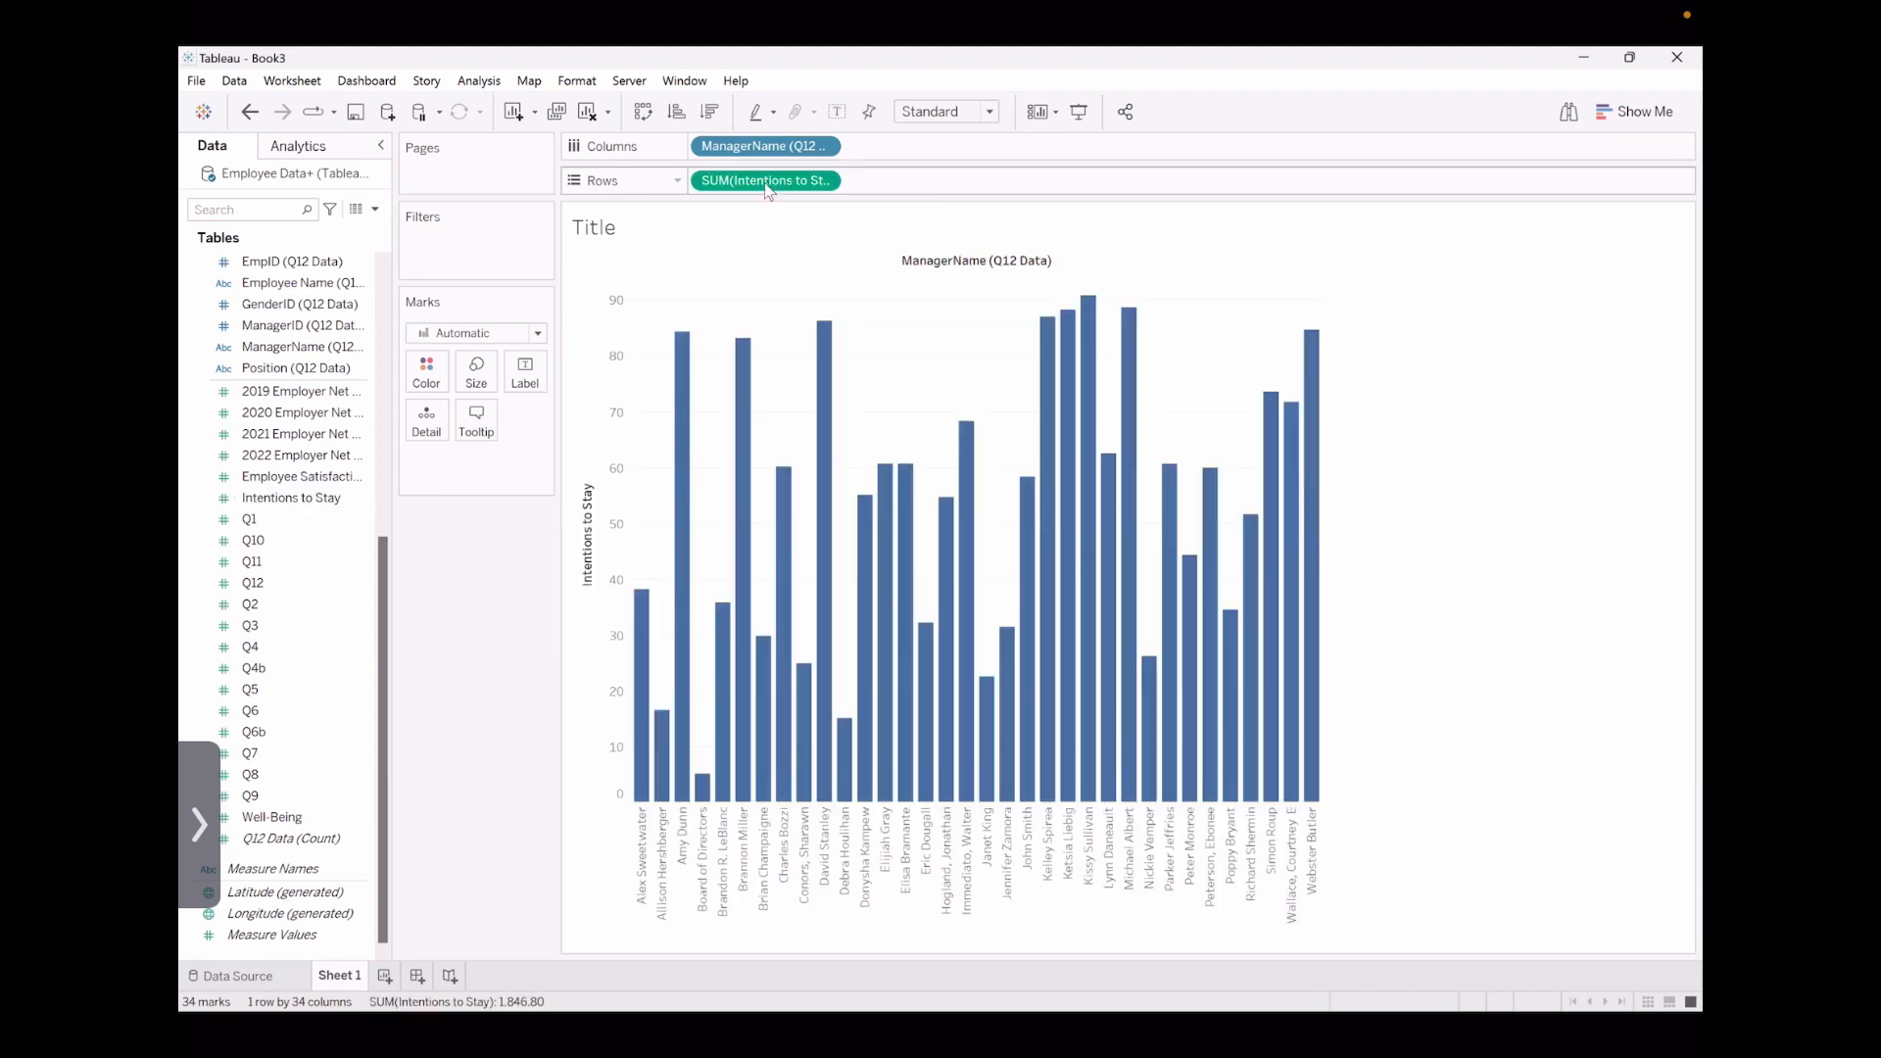
Change the aggregation of Intentions to Stay on the rows to Average
click(824, 182)
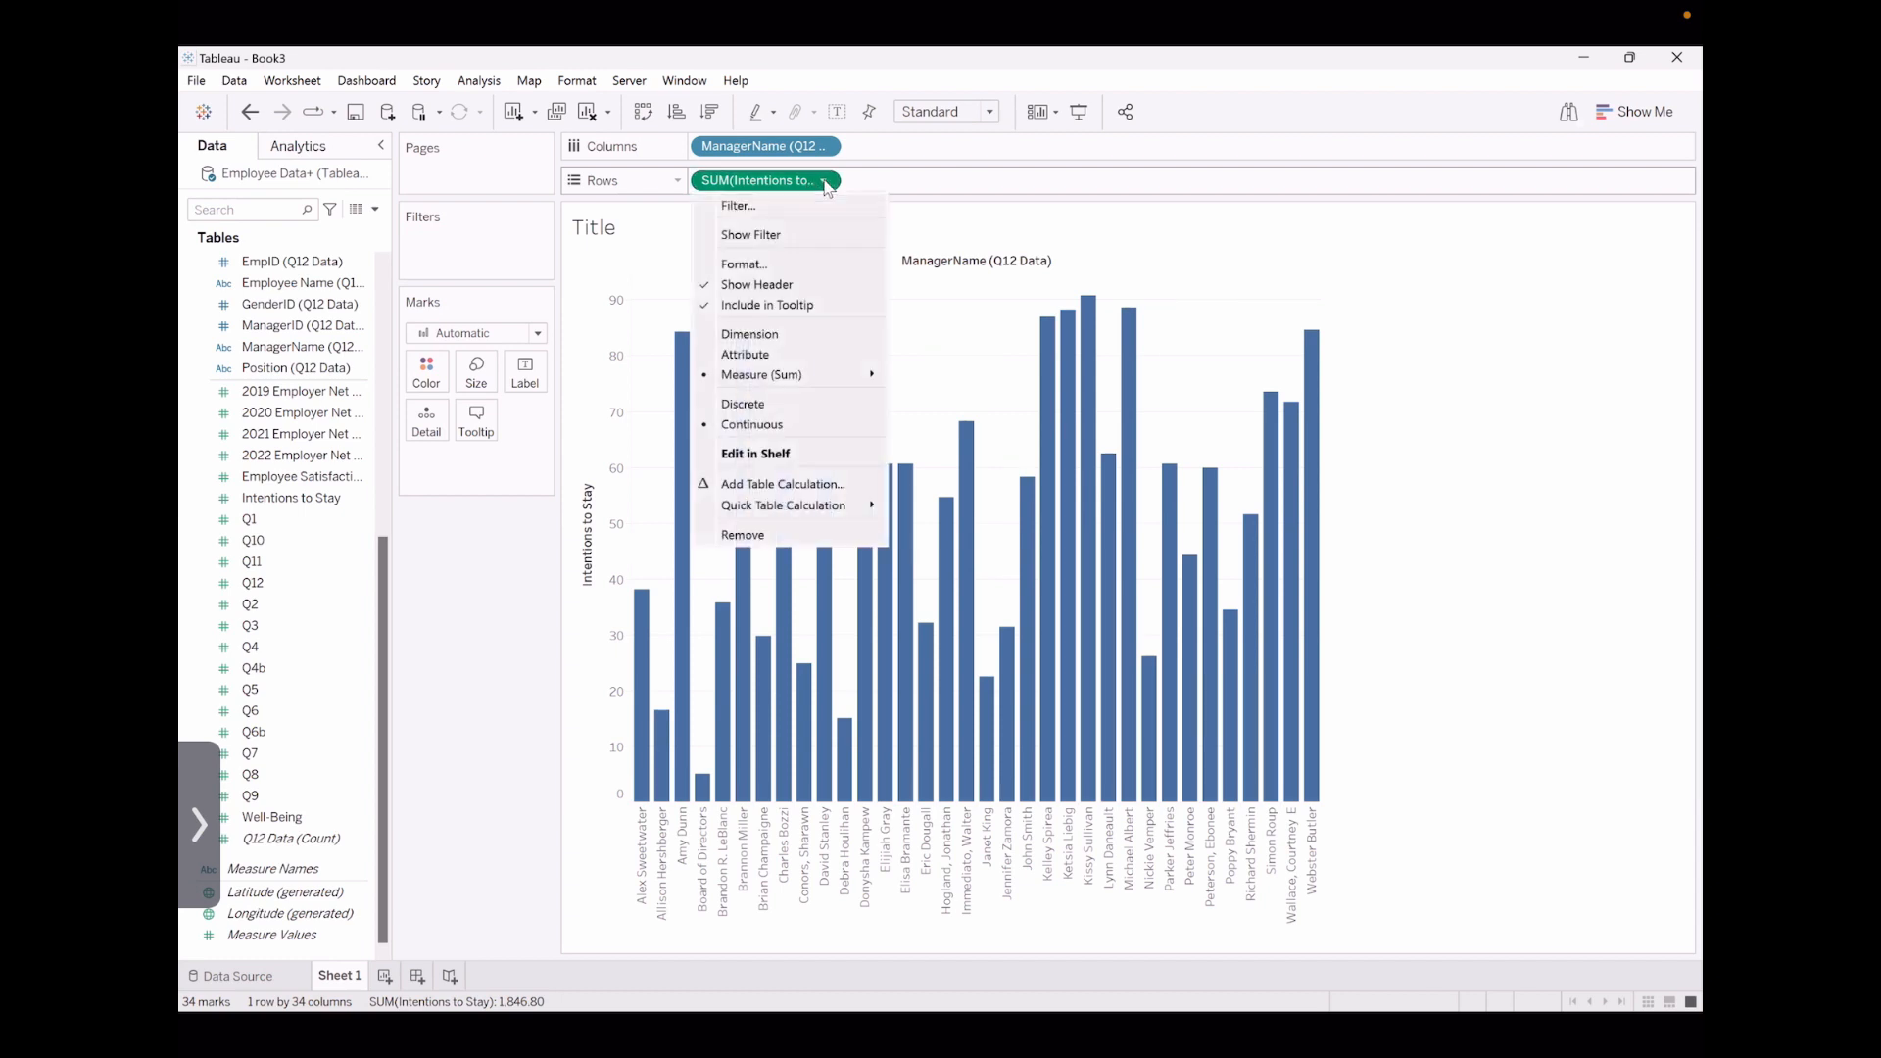
mouse_move(862, 376)
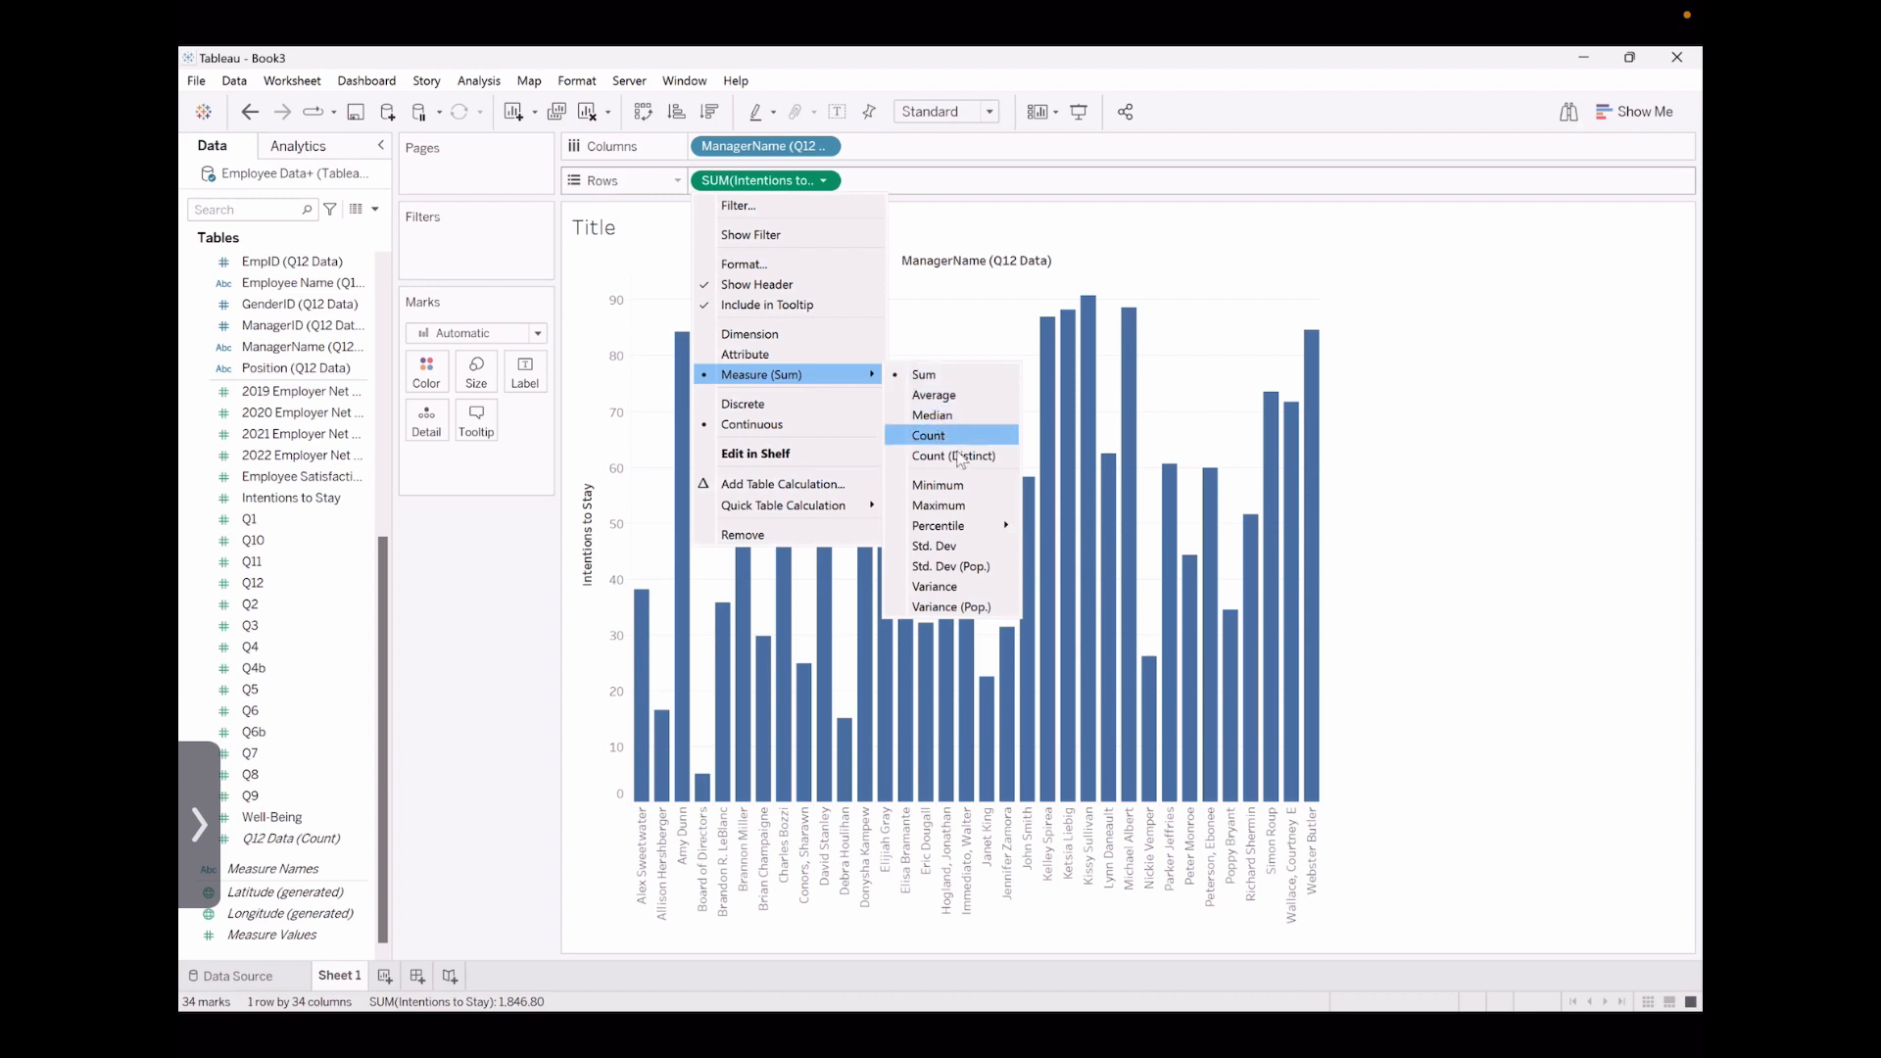
click(962, 395)
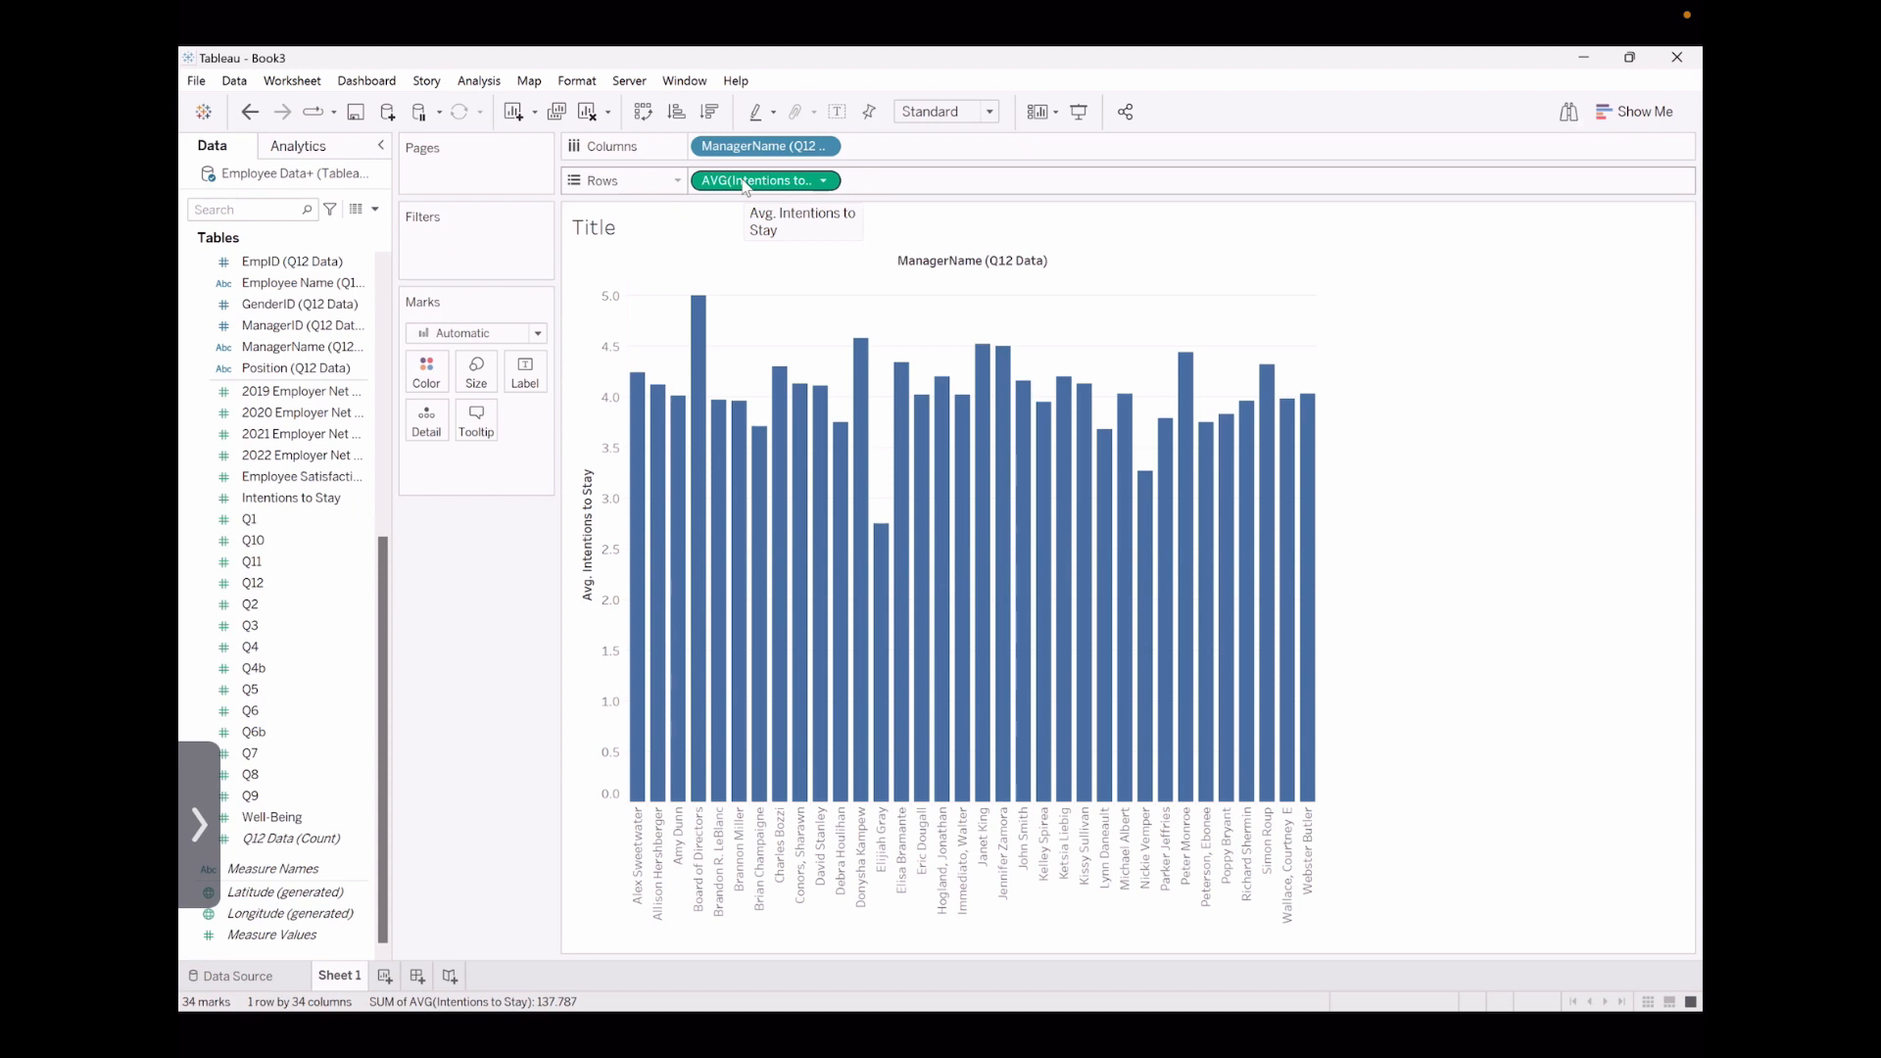
Color the bars by average Intentions to Stay, using the Purple palette
mouse_move(743, 181)
mouse_down()
mouse_move(587, 313)
mouse_move(481, 378)
mouse_move(434, 378)
mouse_up()
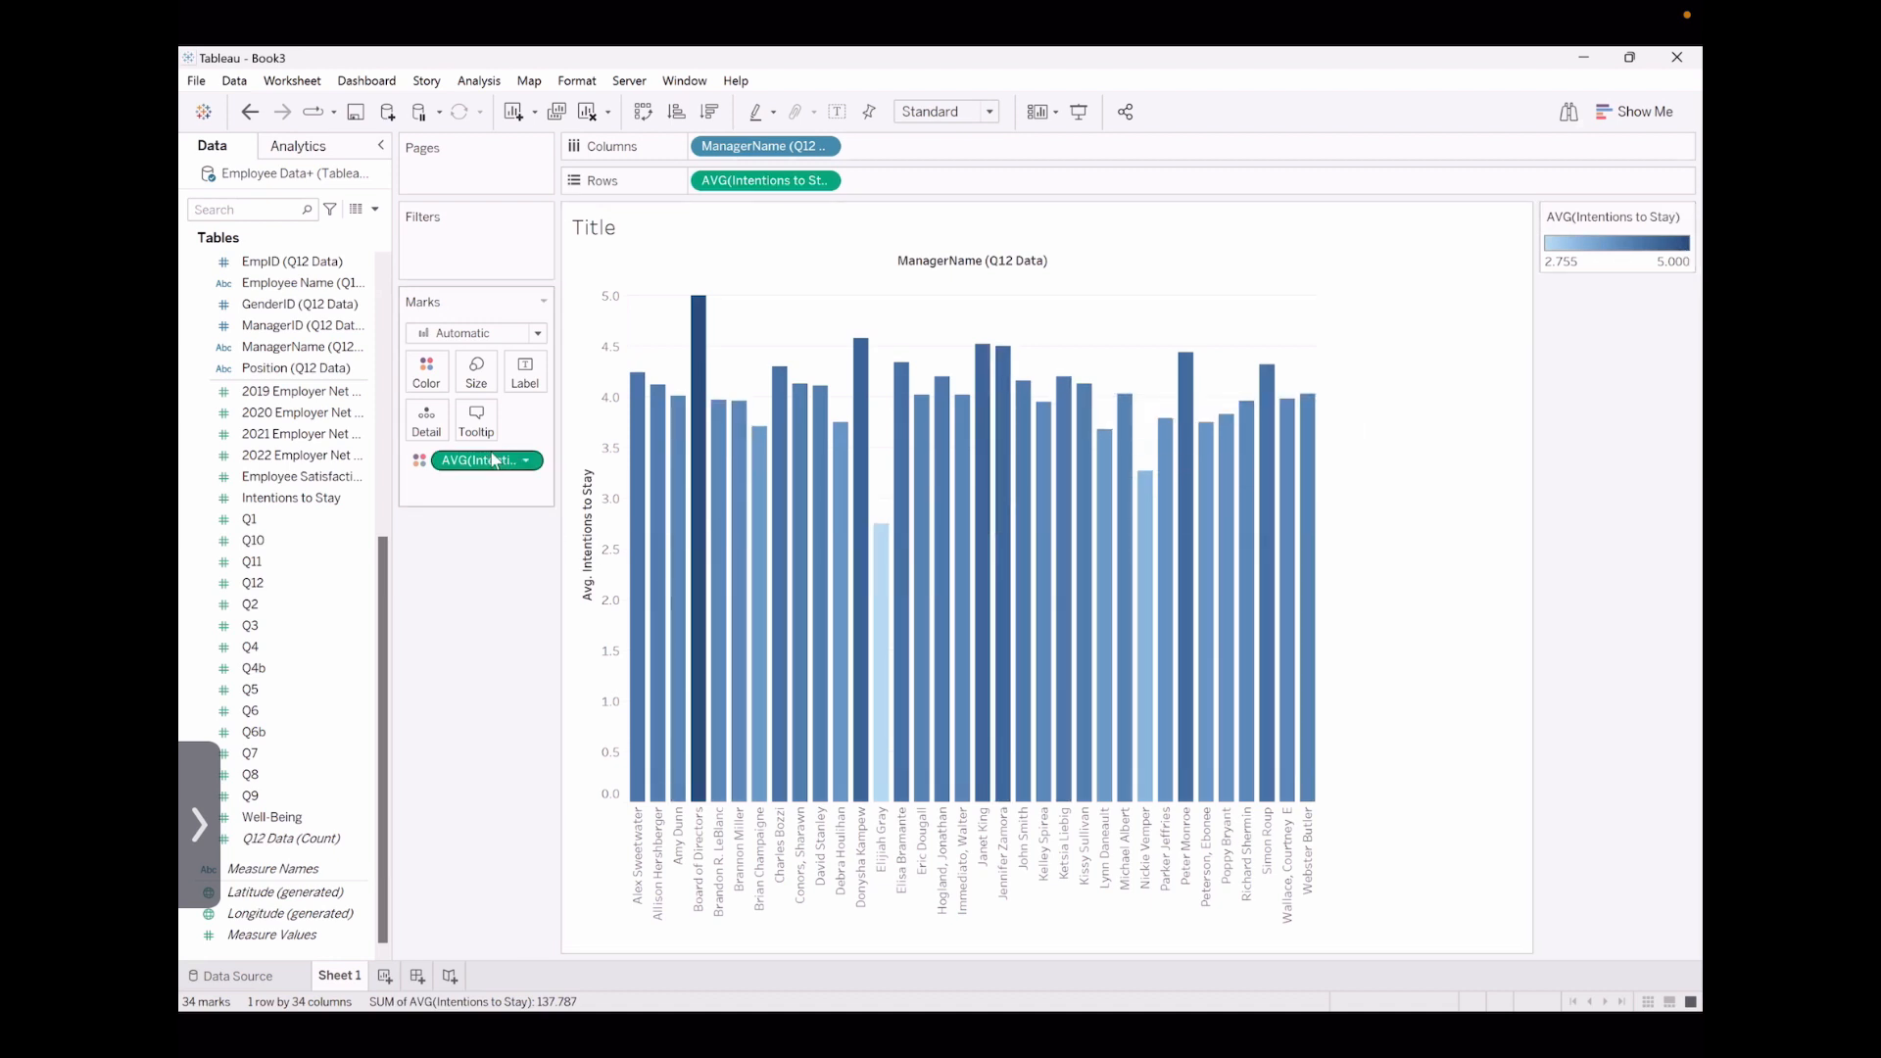
click(430, 377)
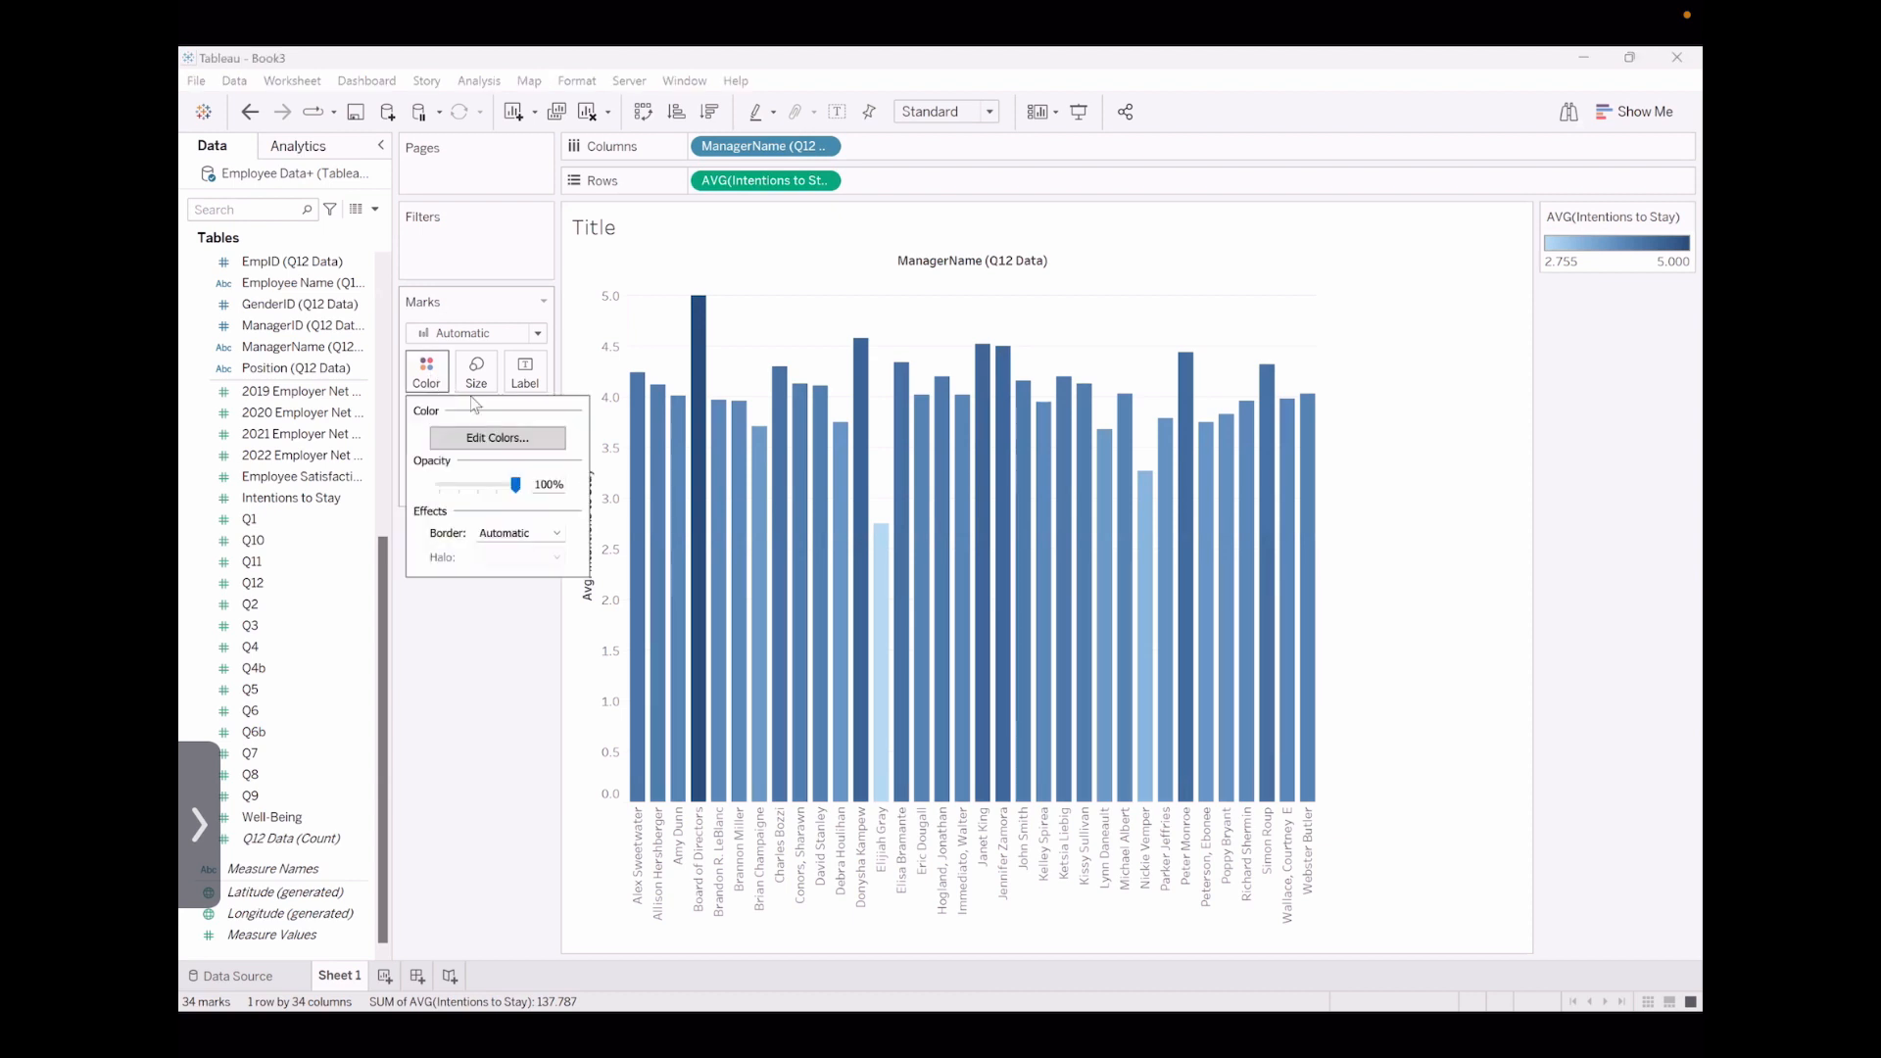
click(506, 441)
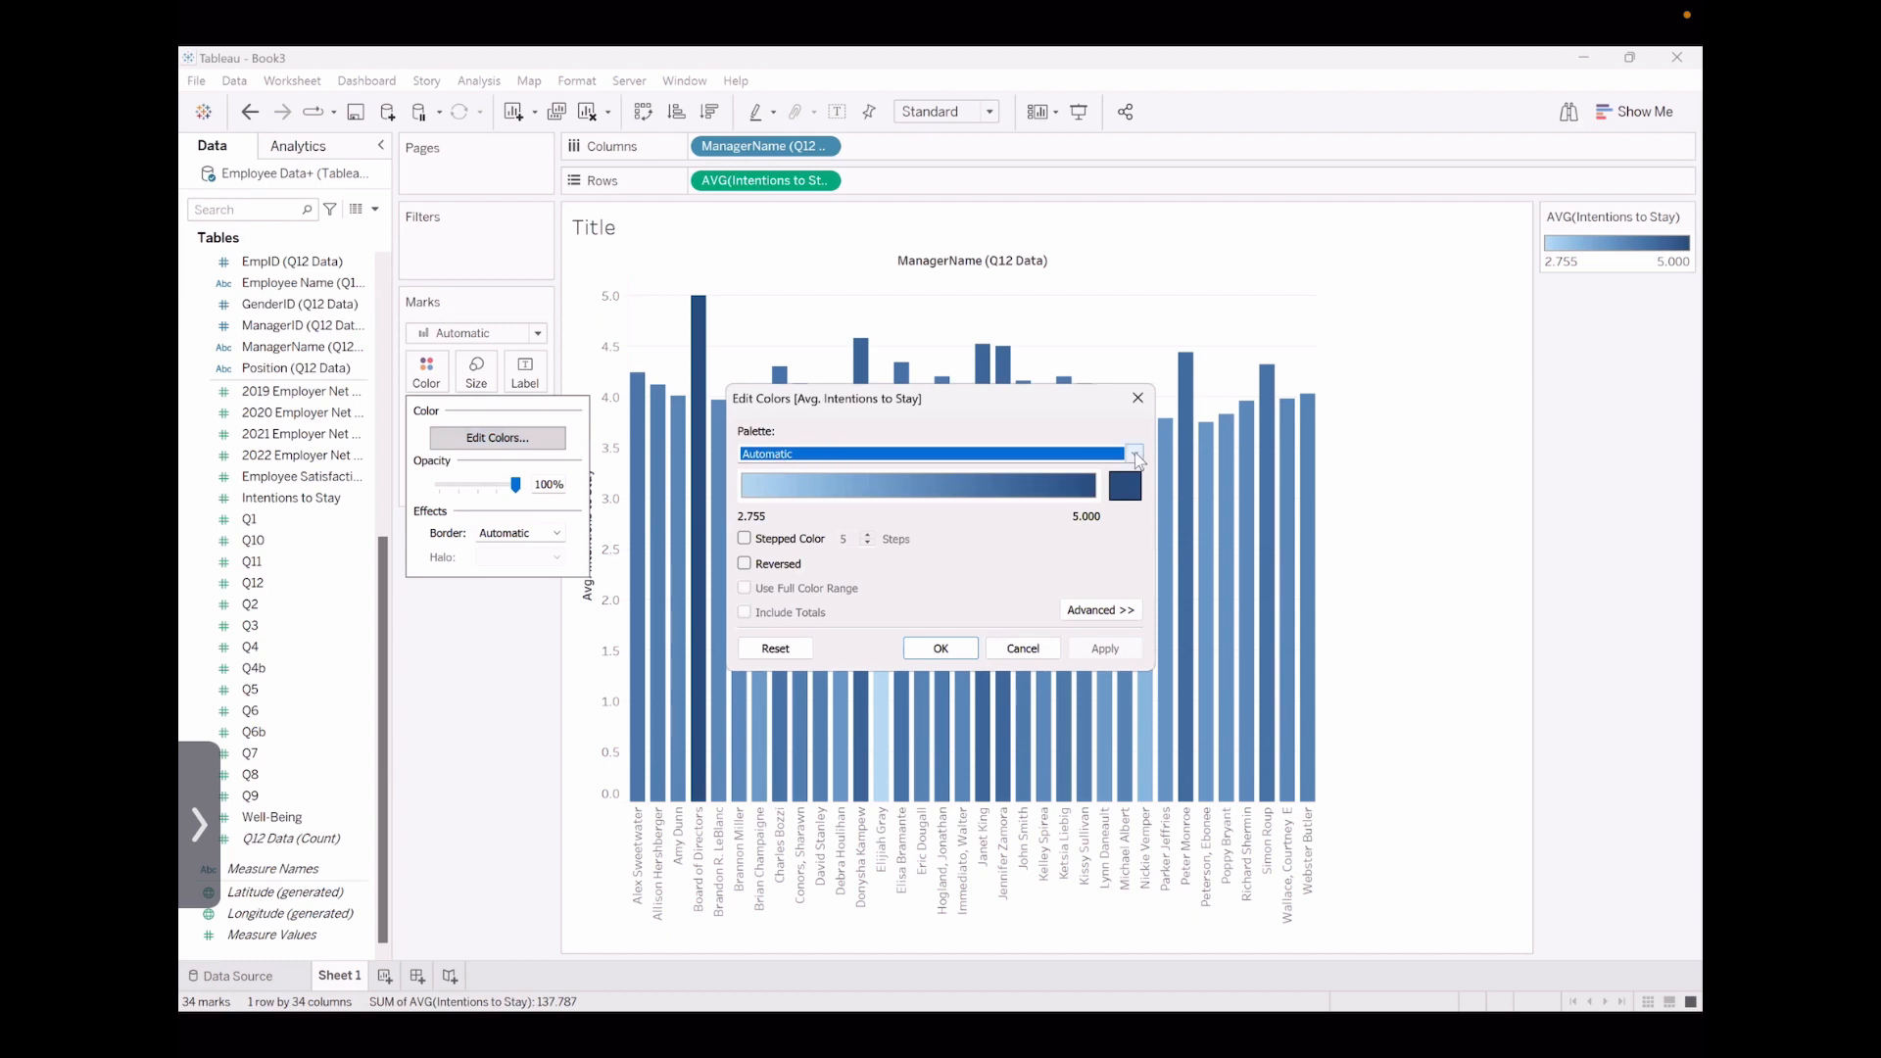
click(1134, 455)
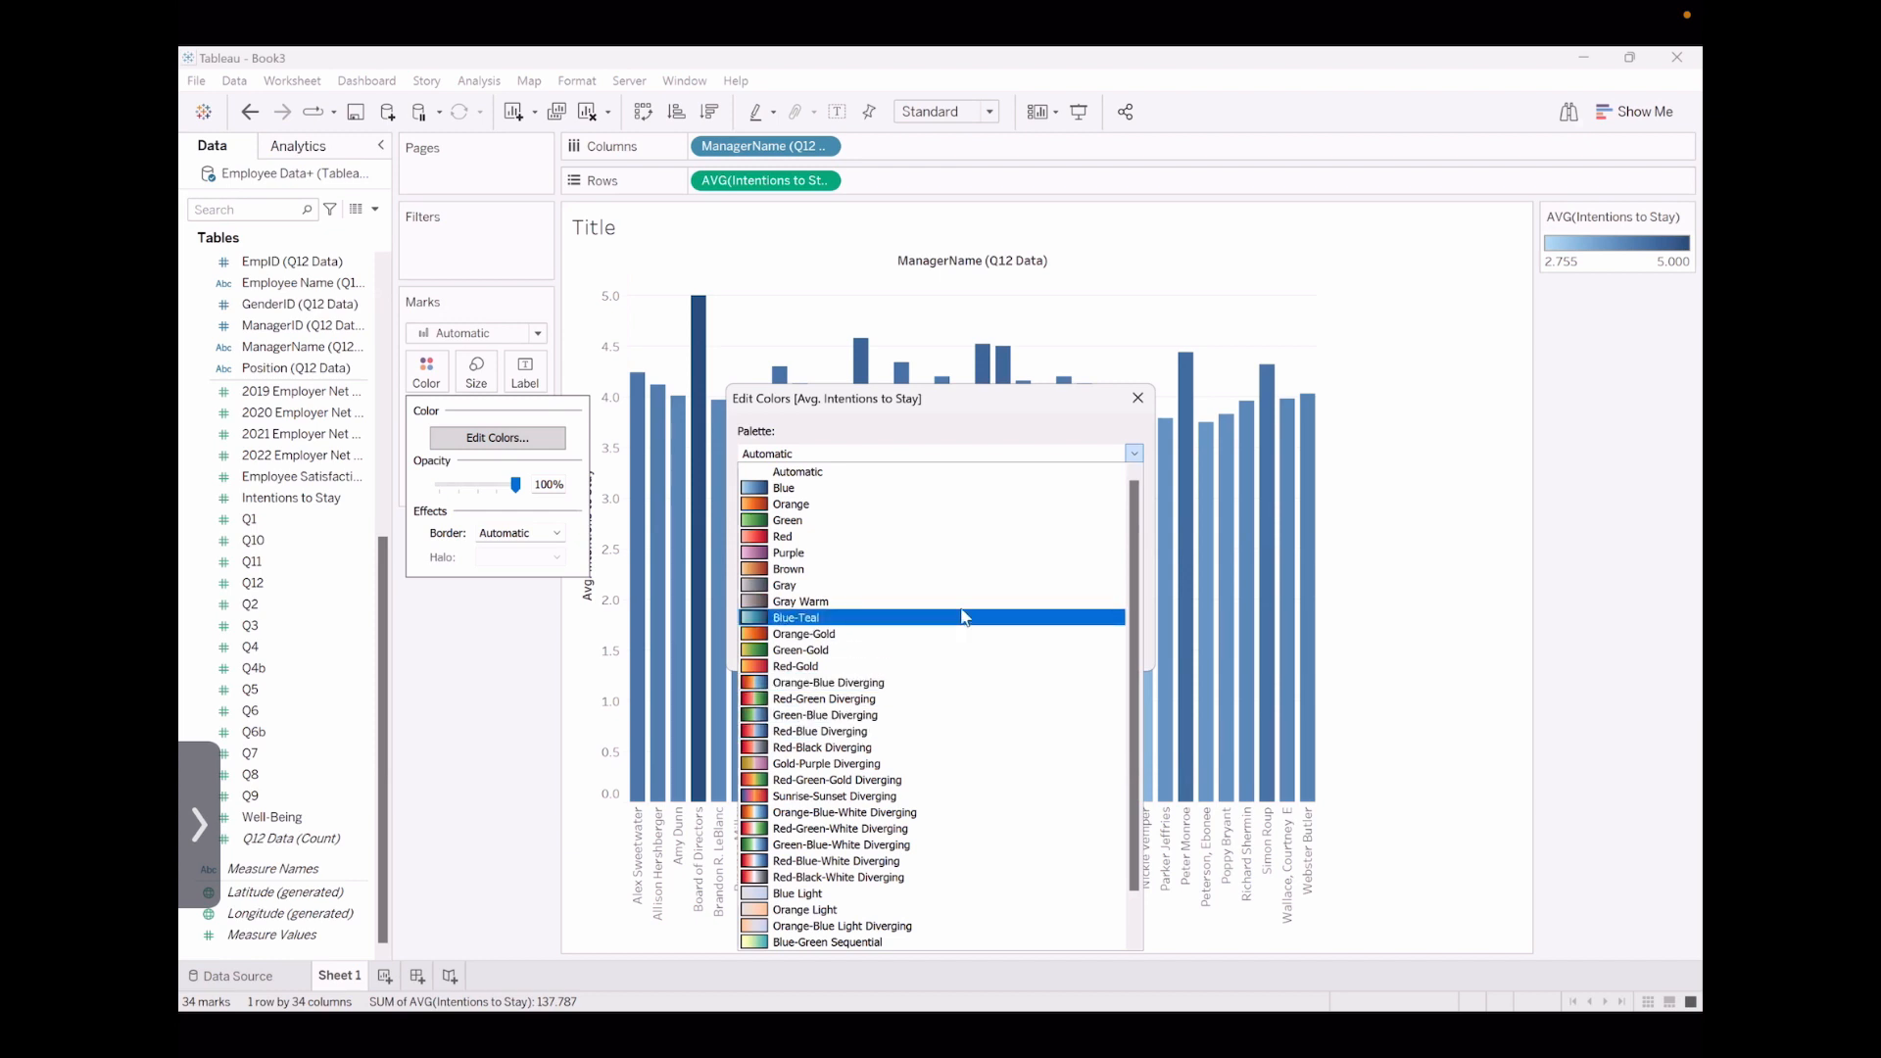
click(878, 566)
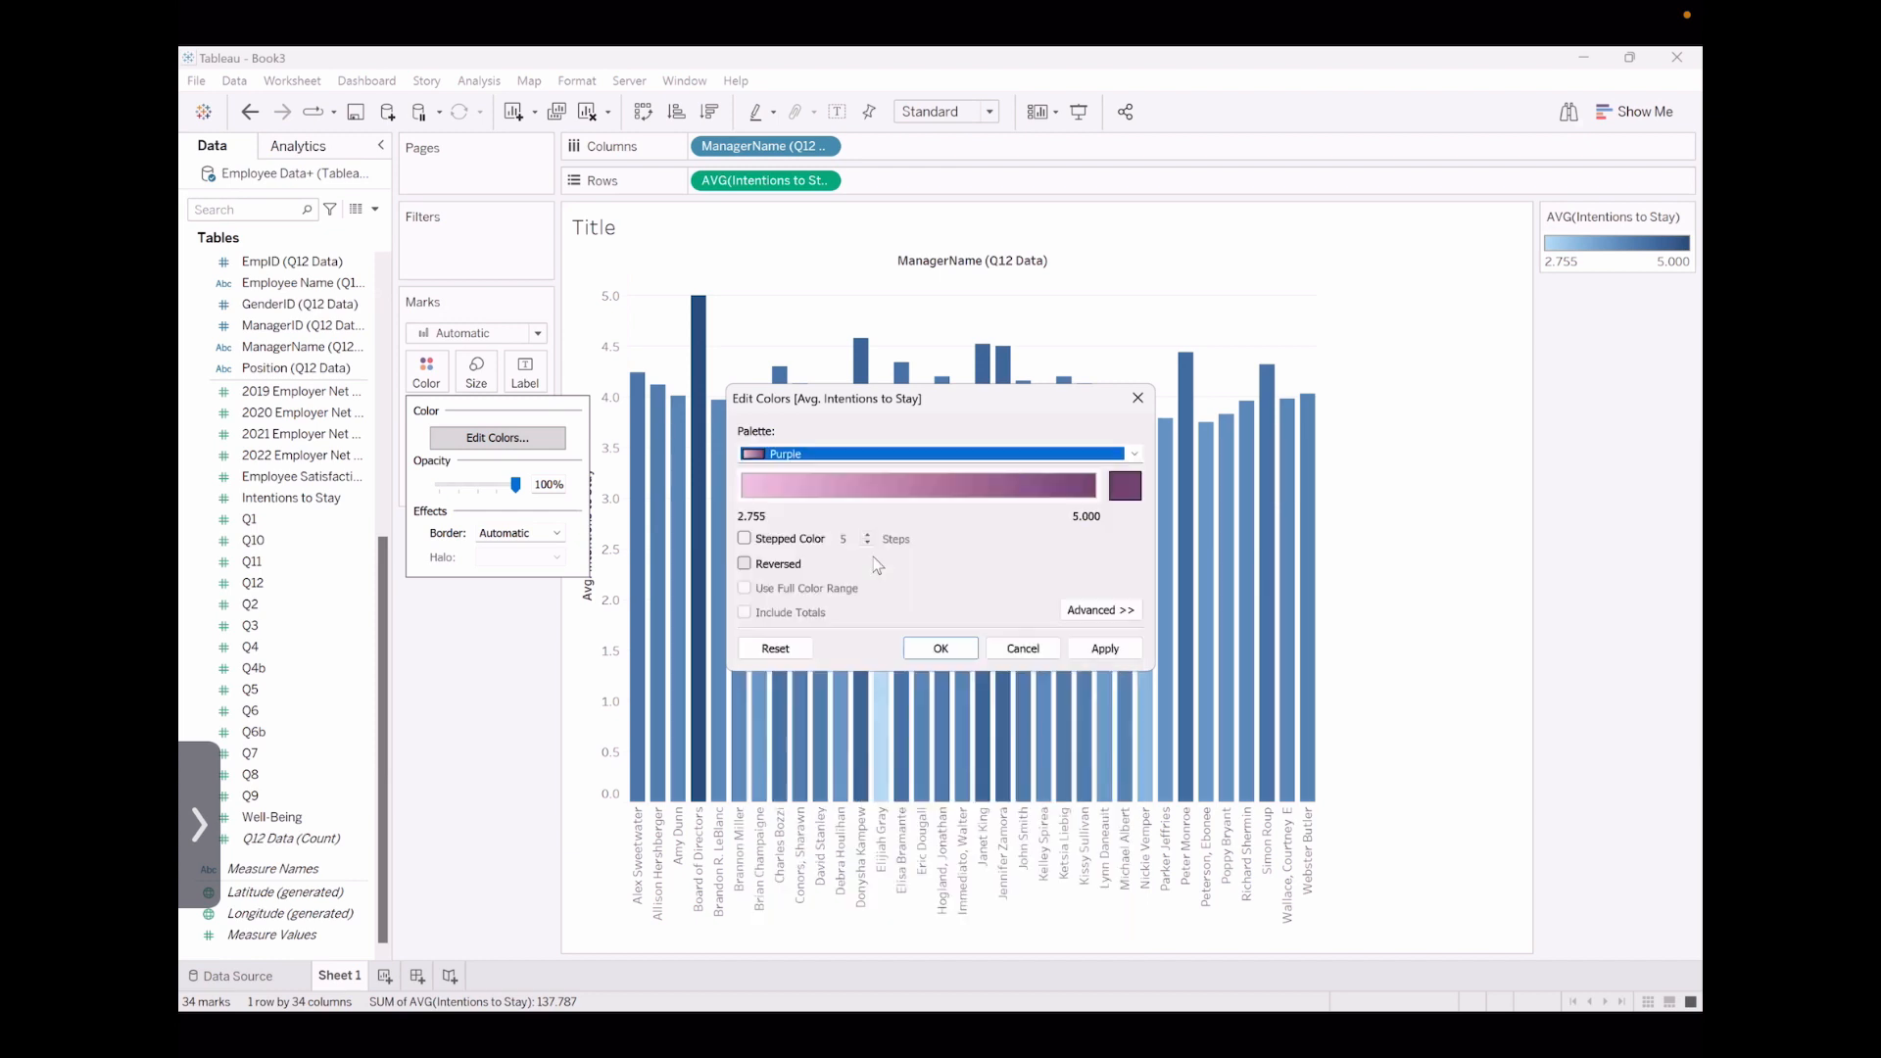
click(941, 649)
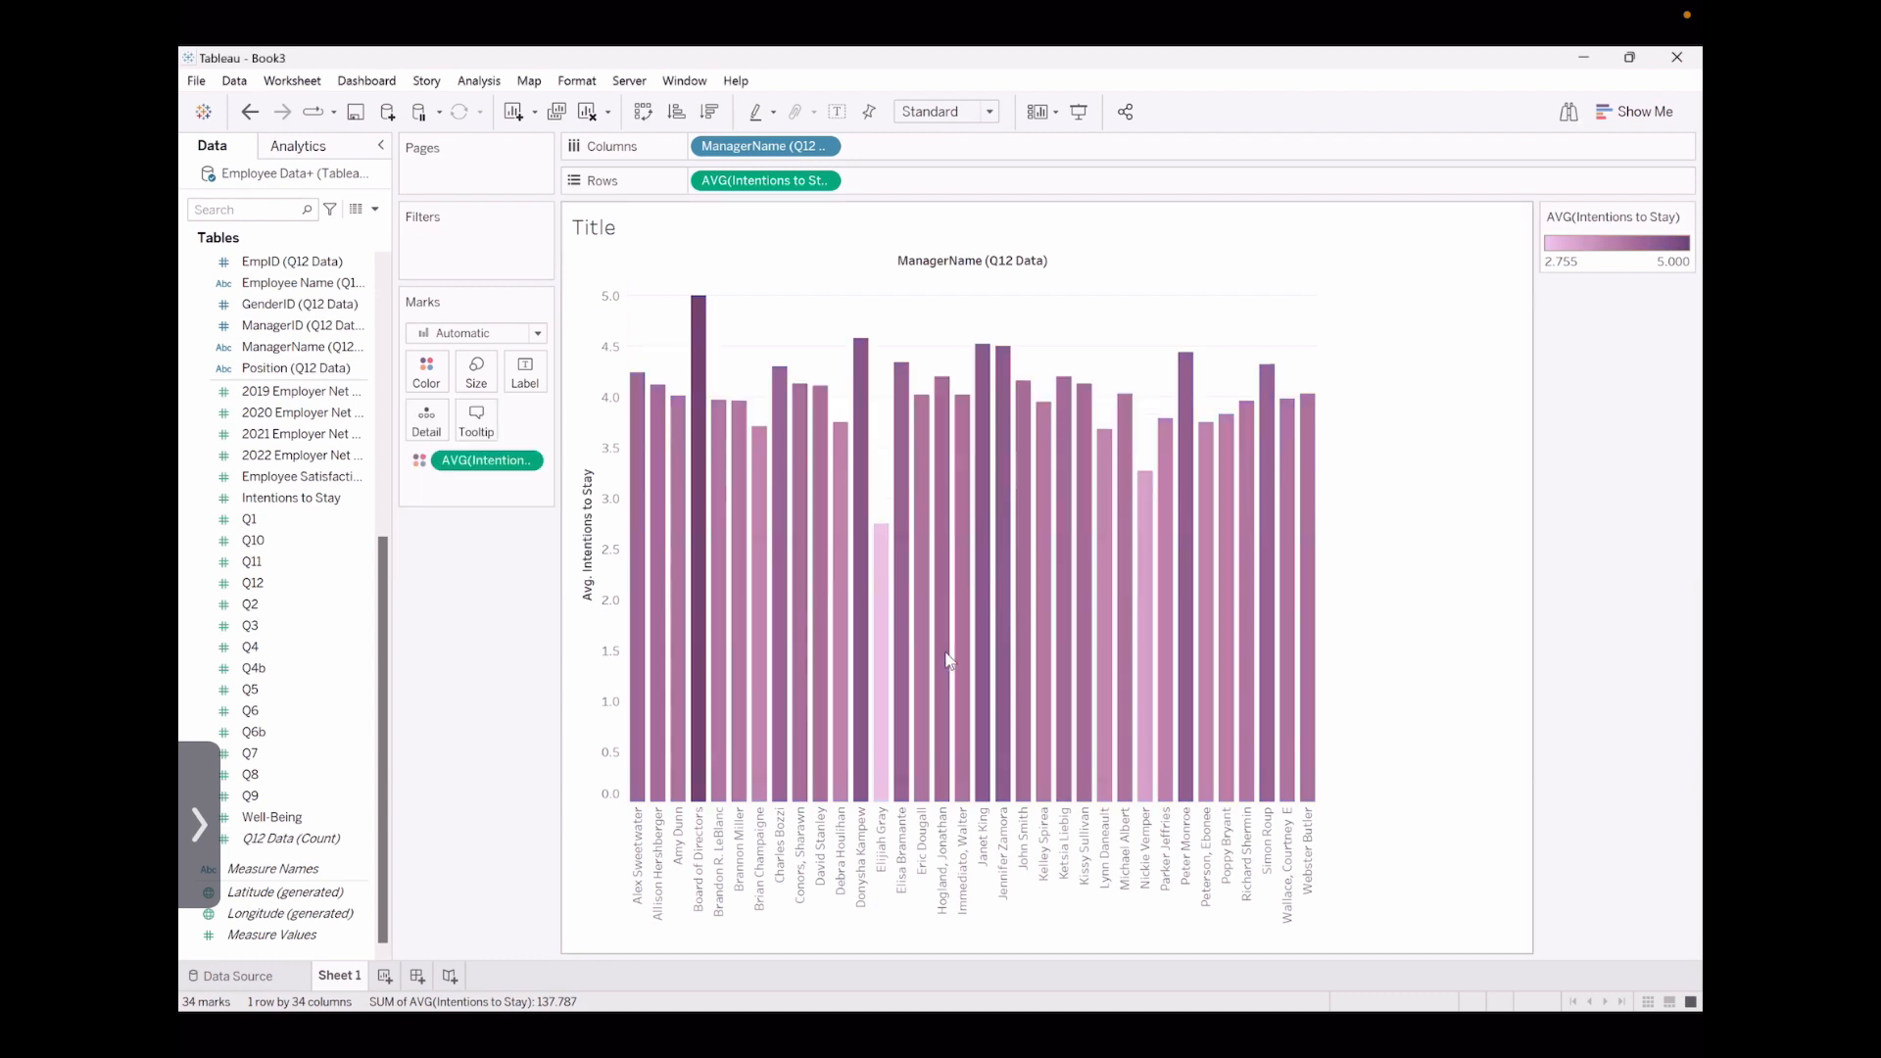
Try the ascending and descending sorts by average Intentions to Stay, leaving the managers in descending order
mouse_move(1057, 712)
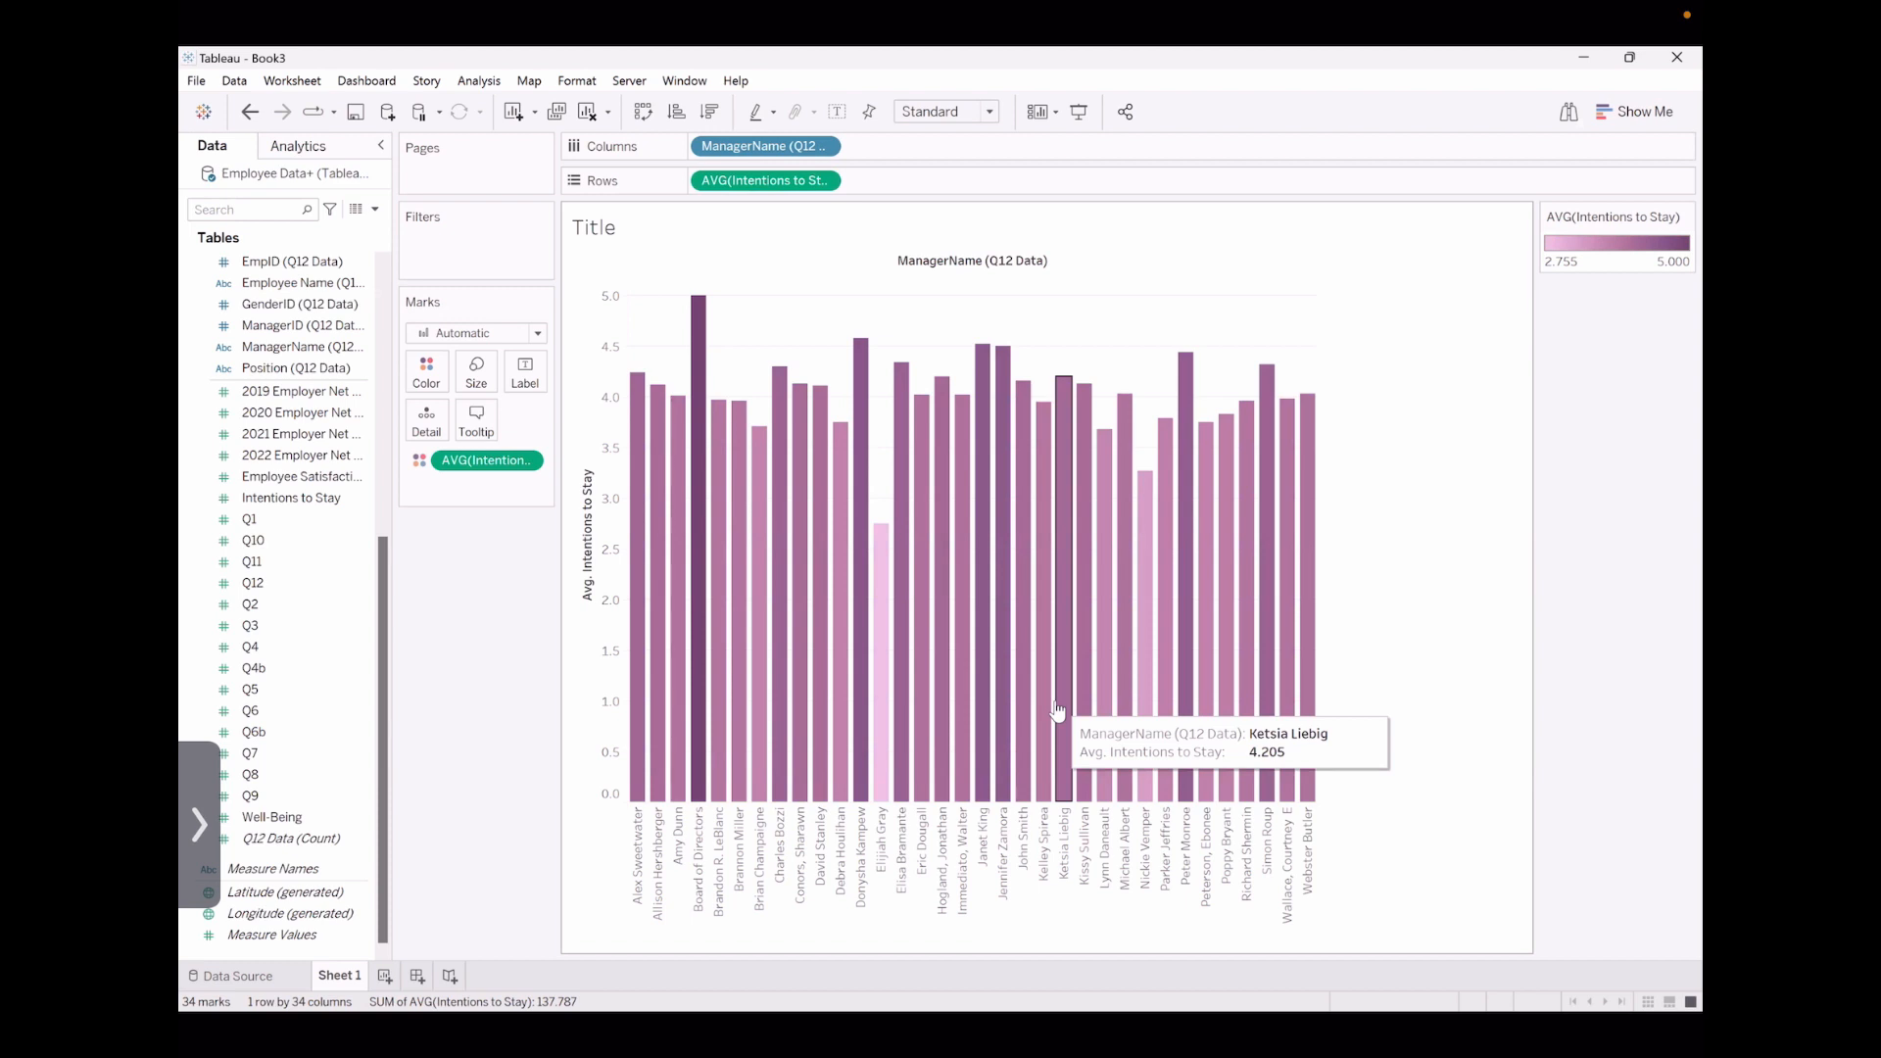
mouse_move(907, 558)
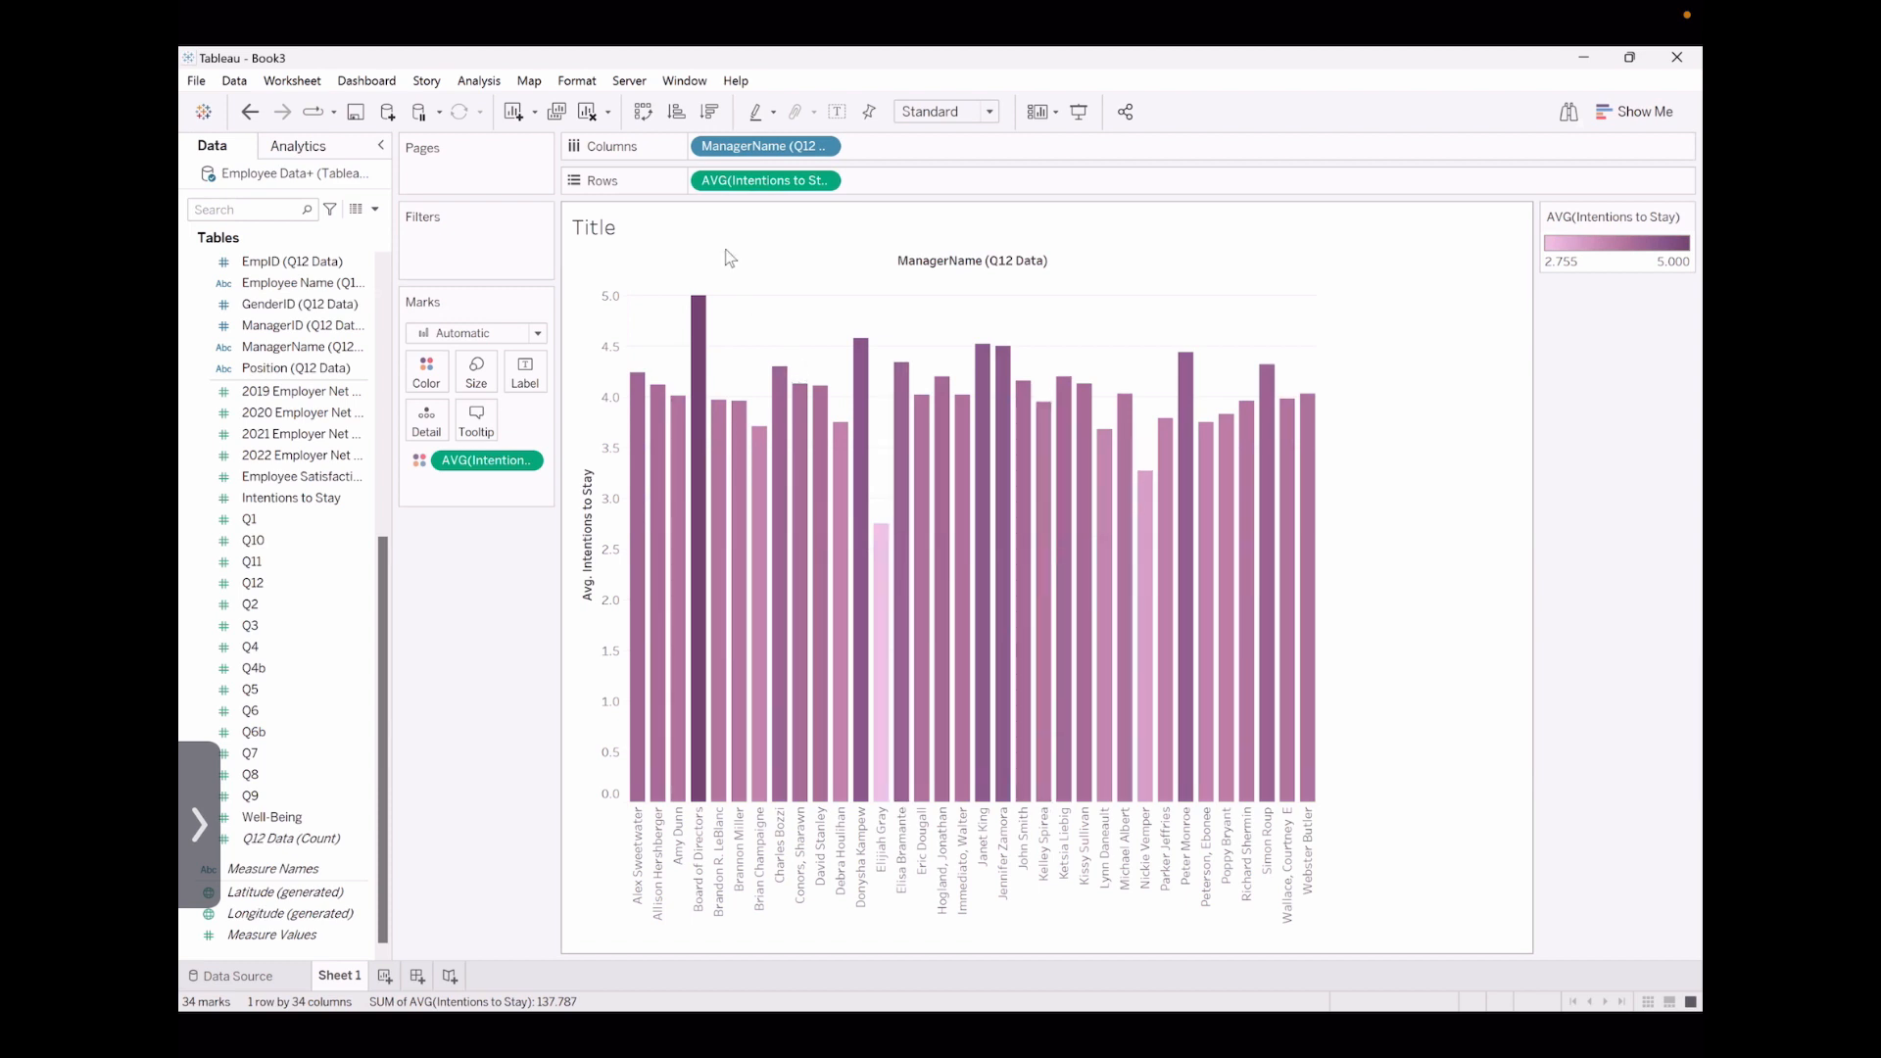
click(677, 113)
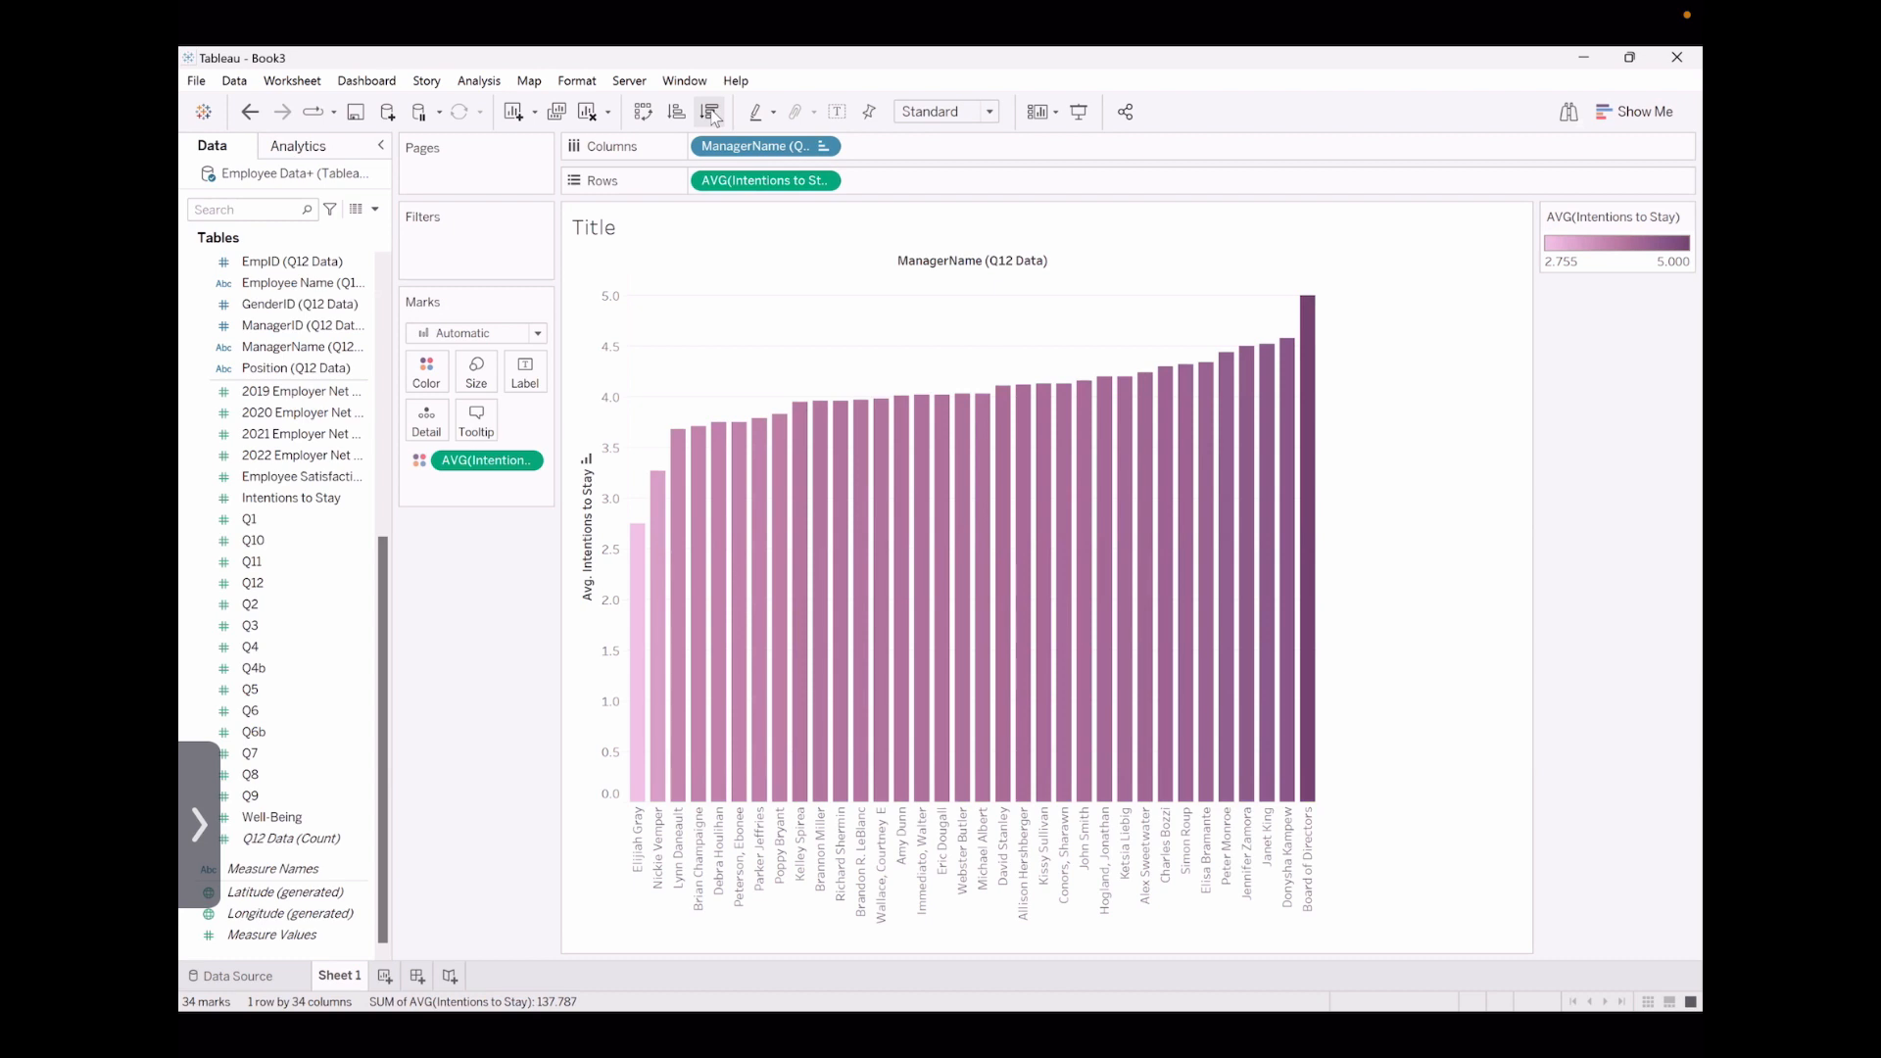
click(711, 113)
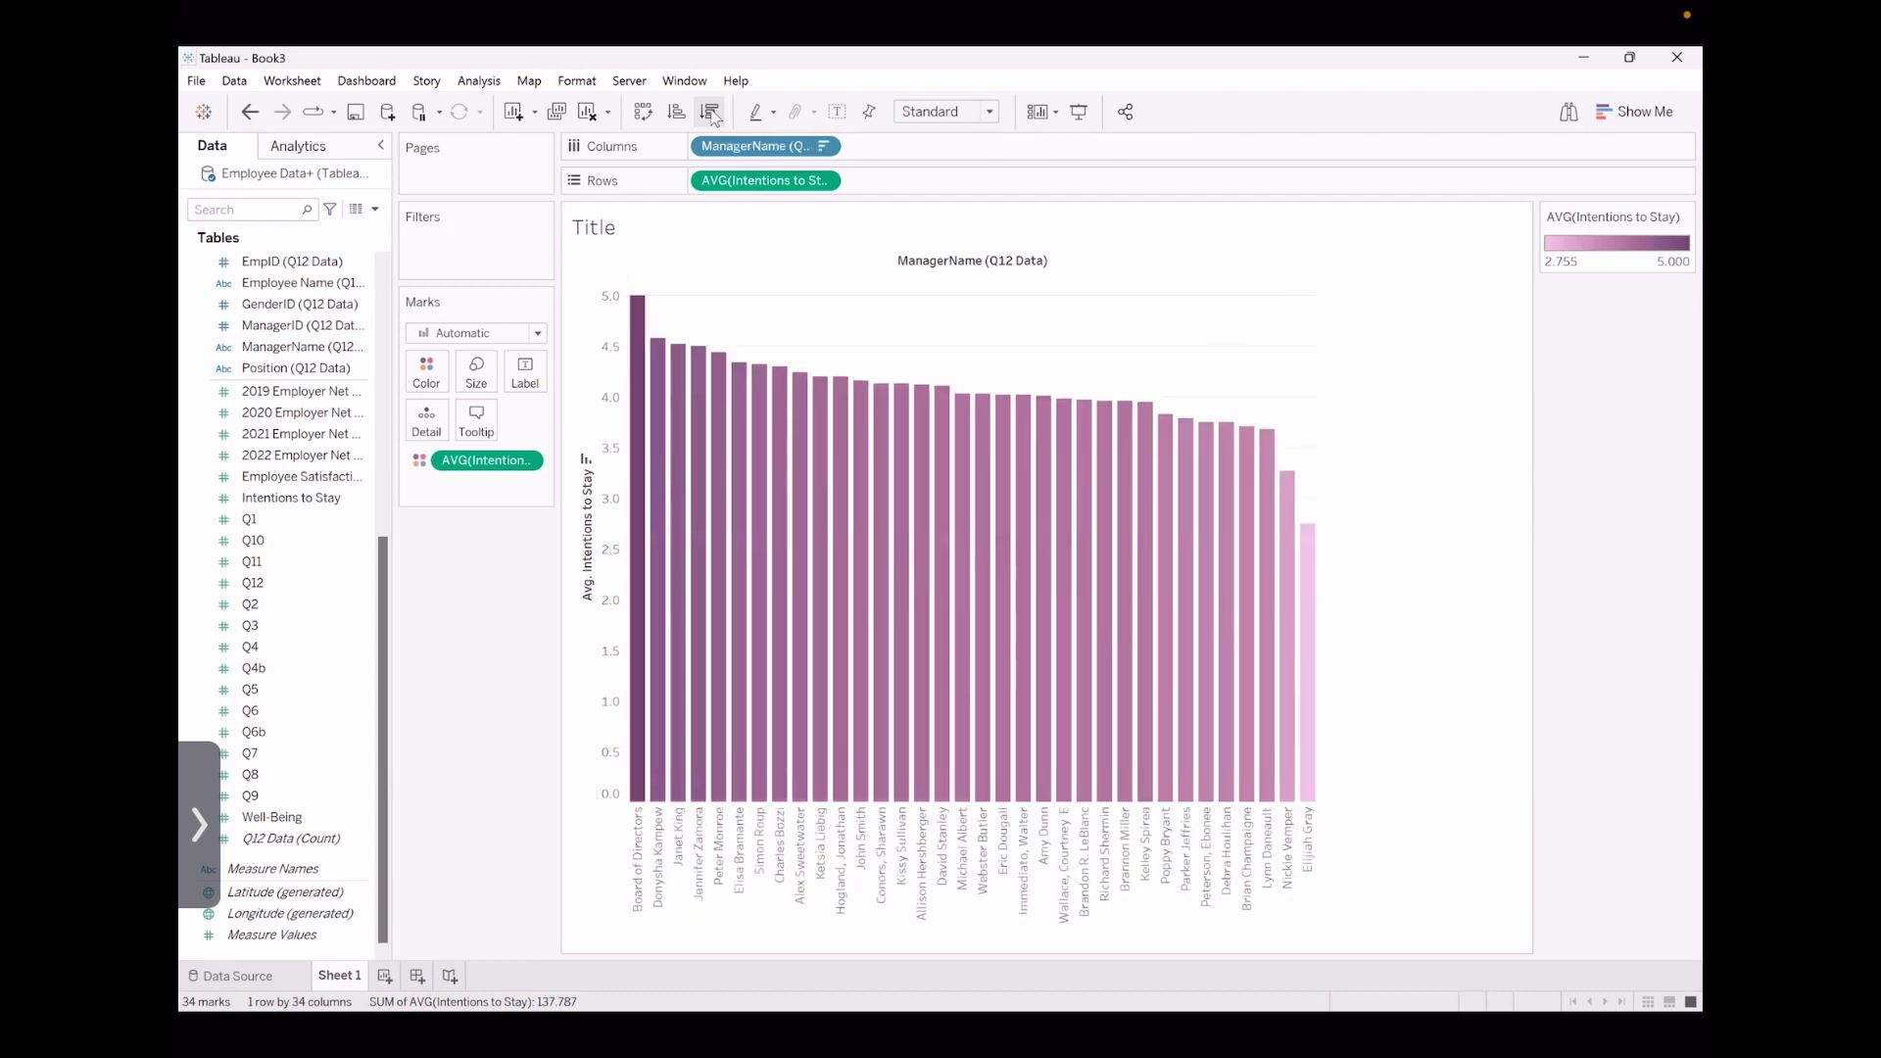
click(586, 459)
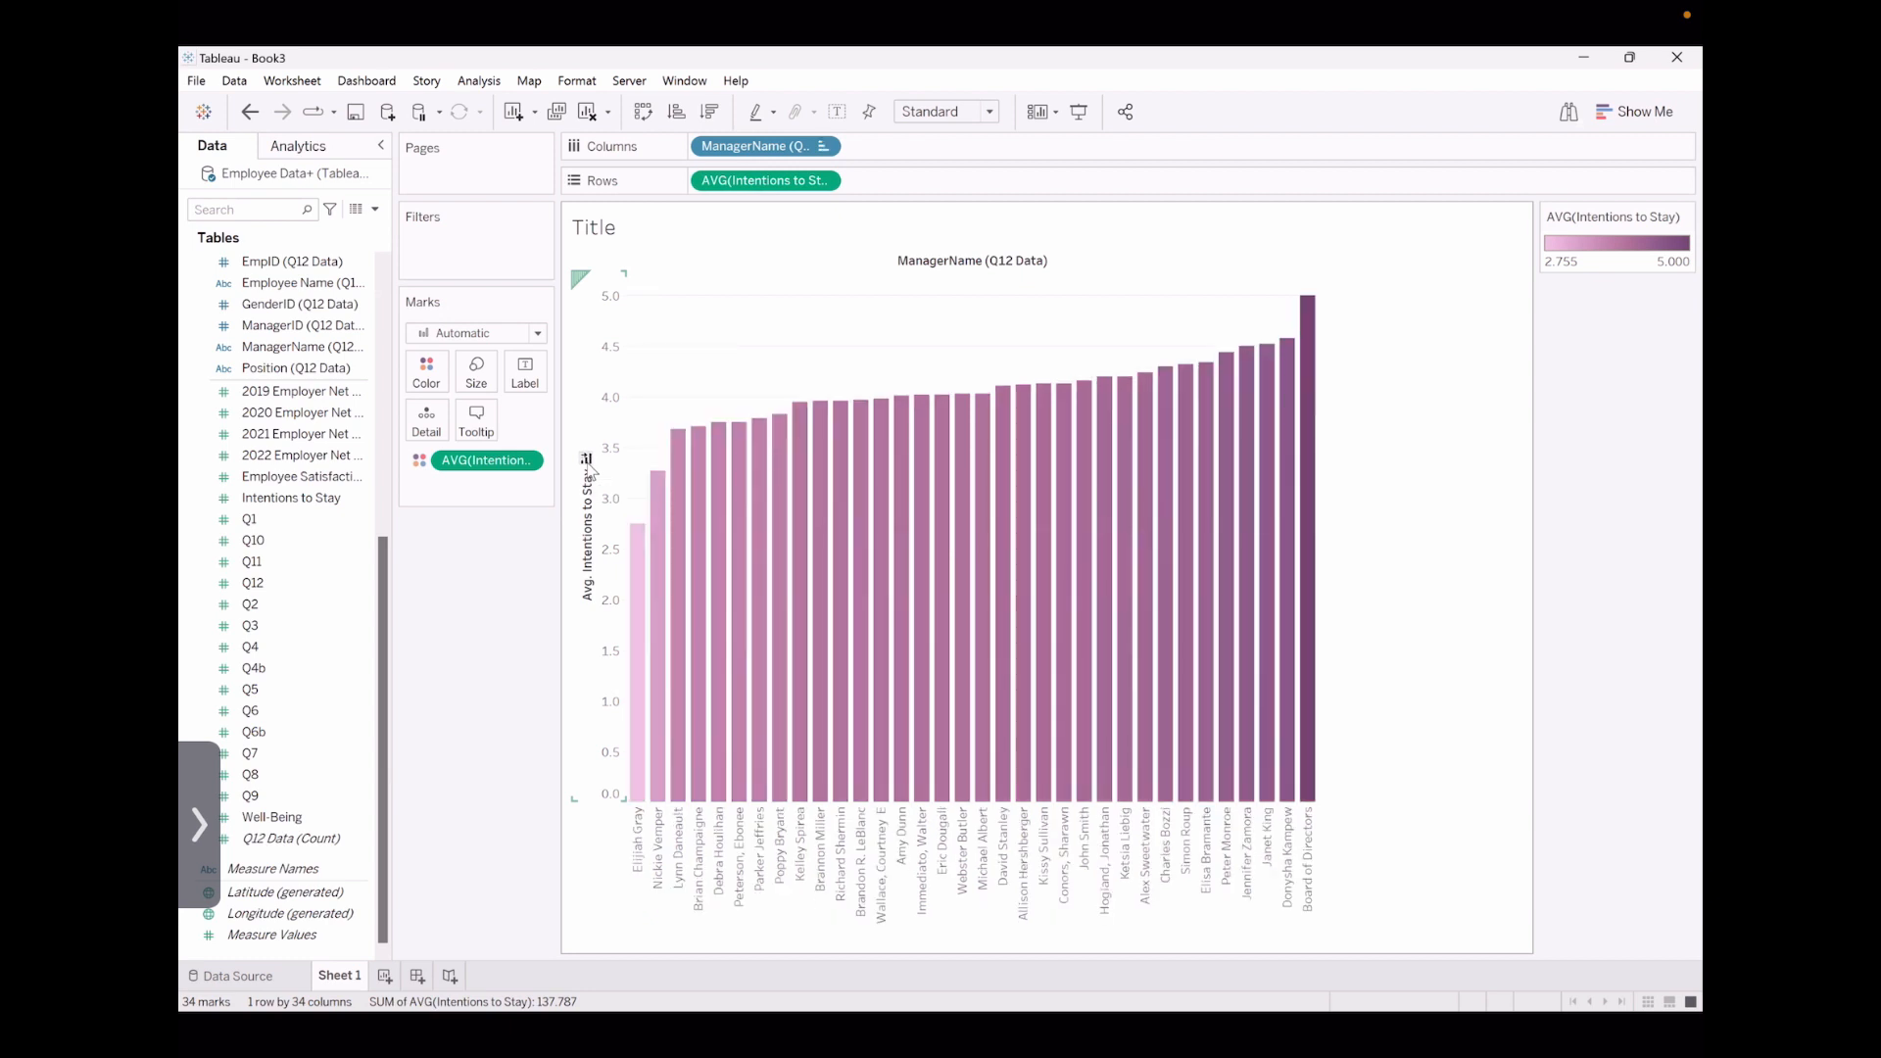
click(587, 461)
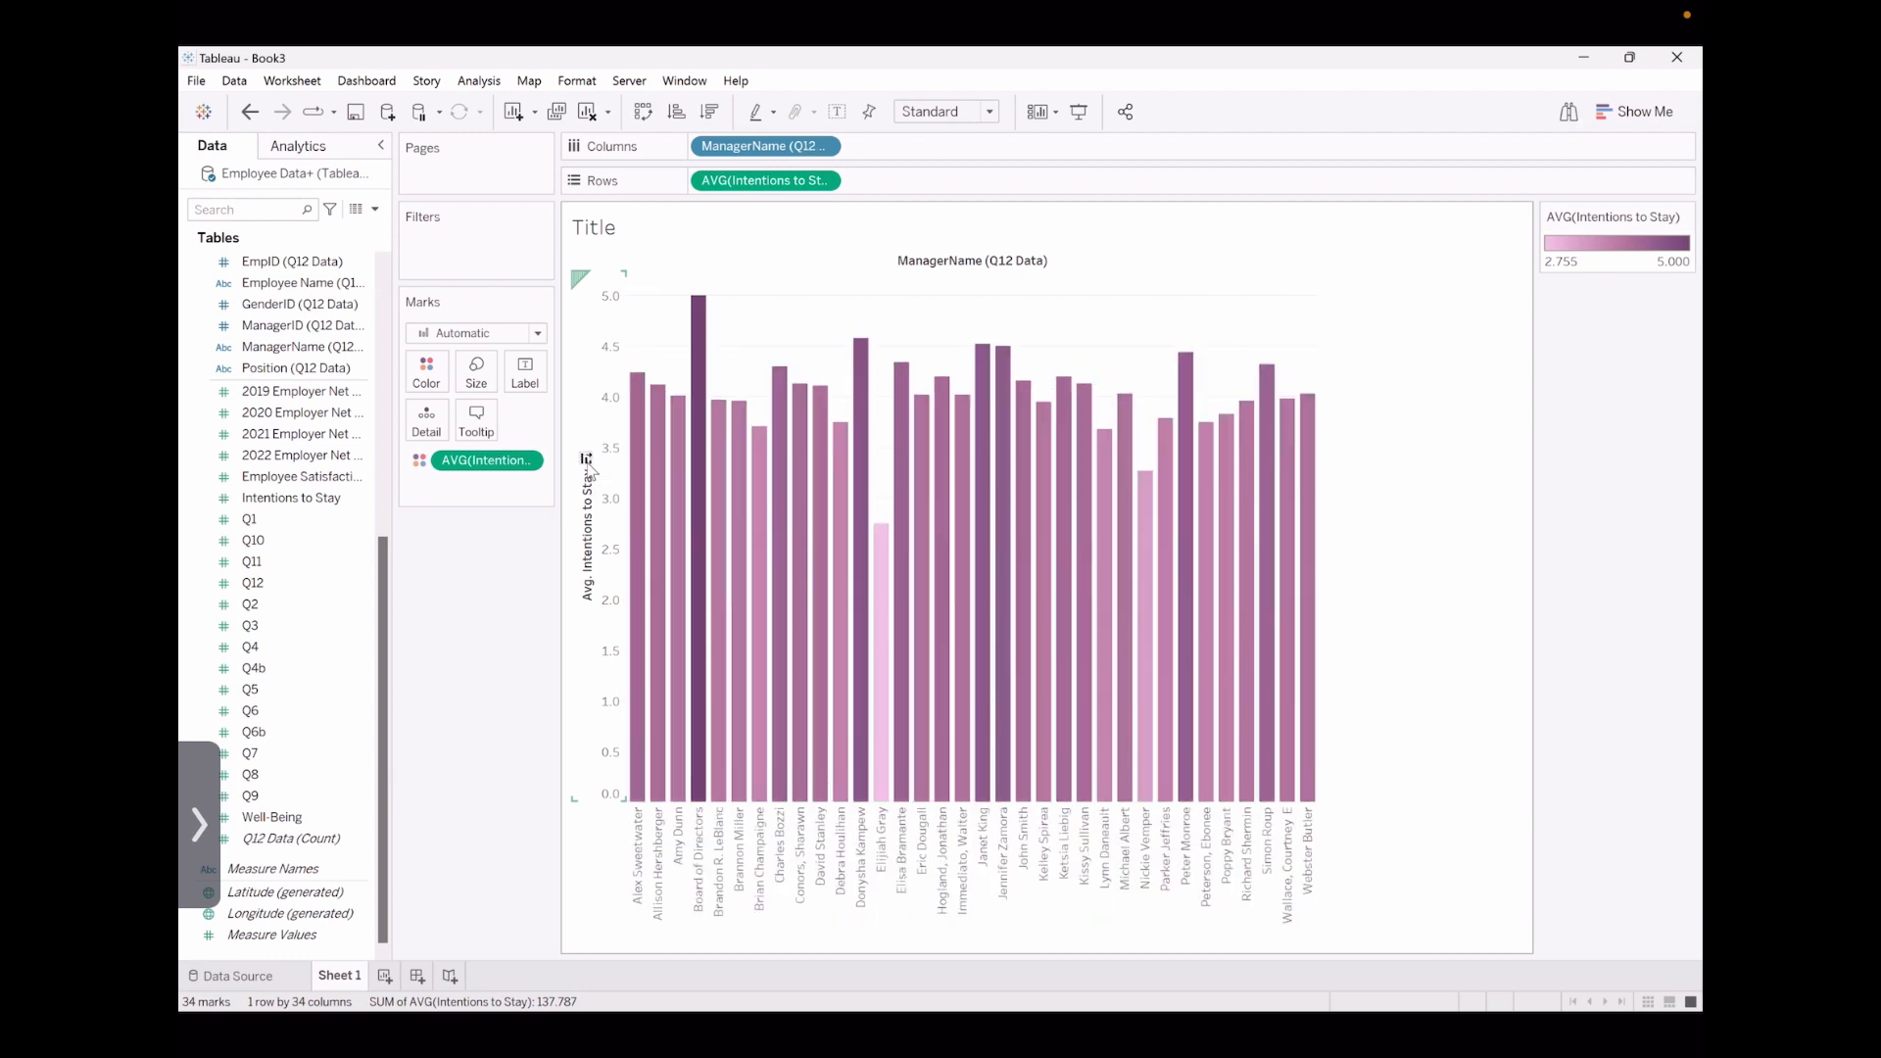
click(587, 460)
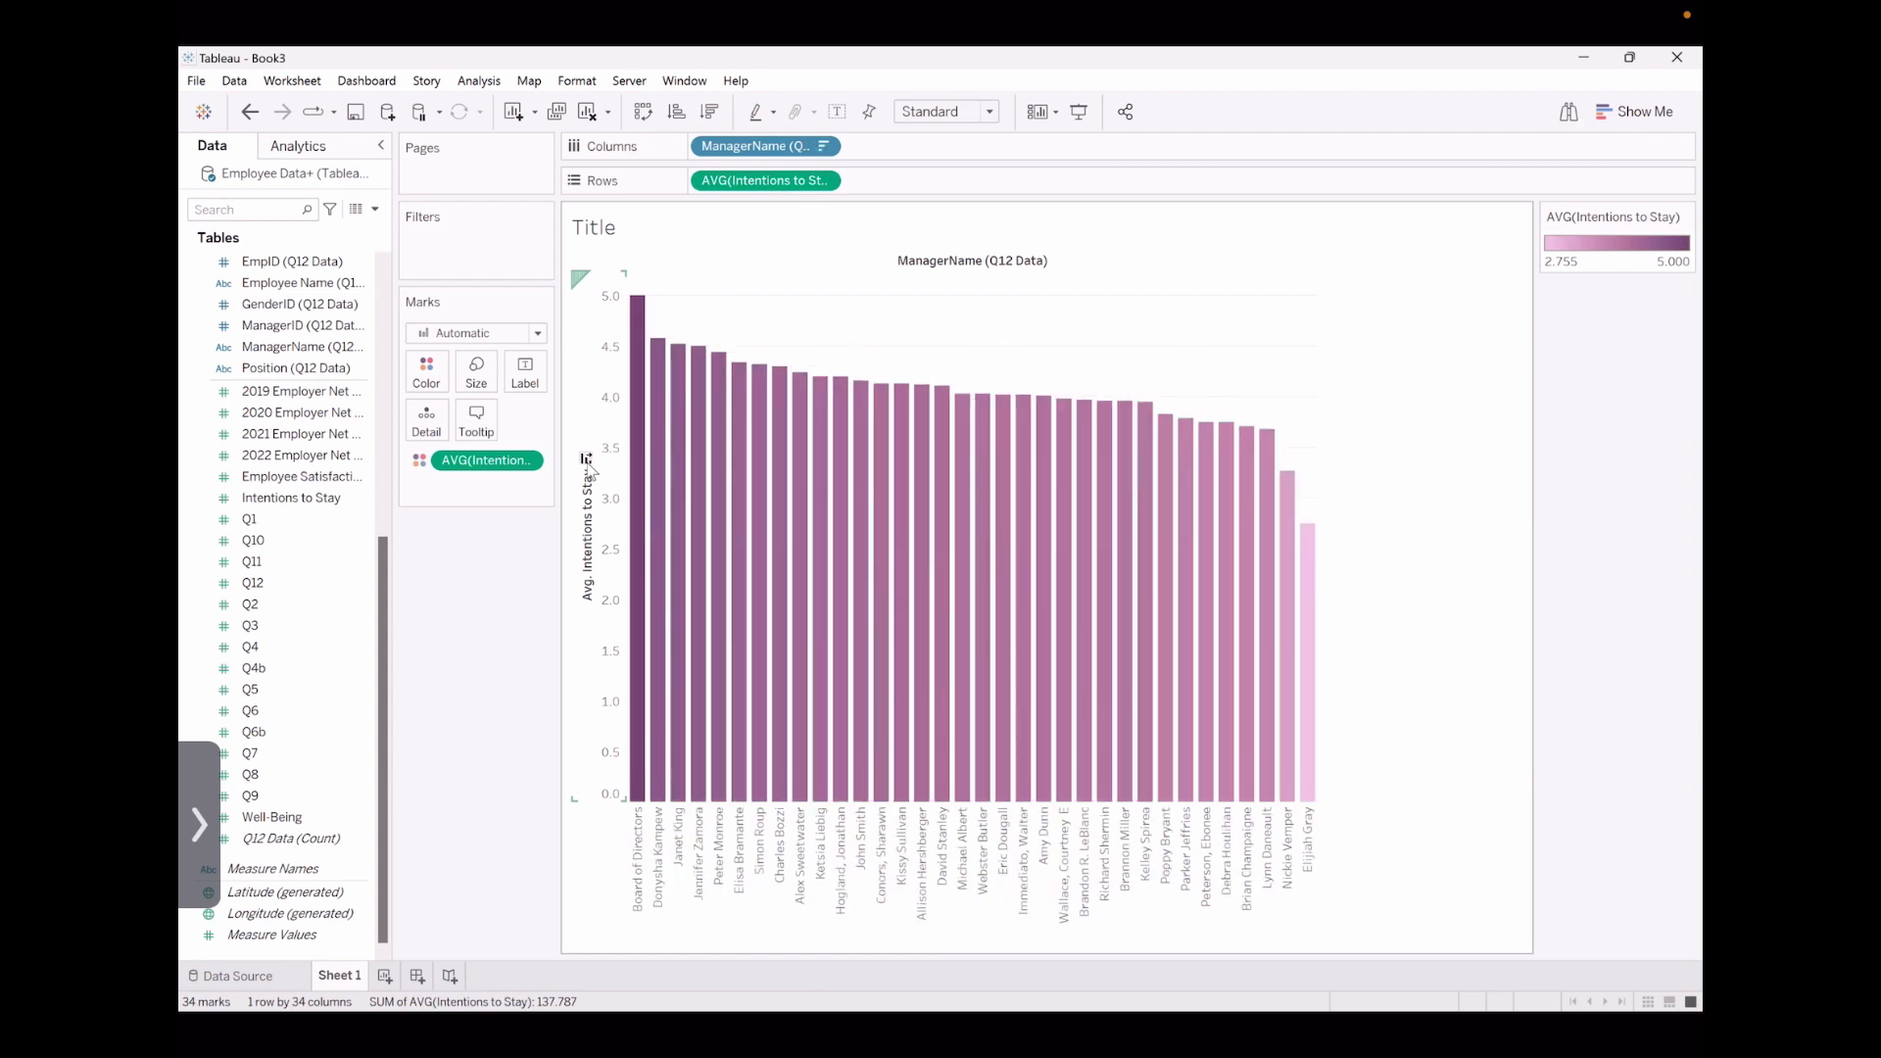
Replace the worksheet title with "Managers by Average Intention to Stay"
double_click(611, 231)
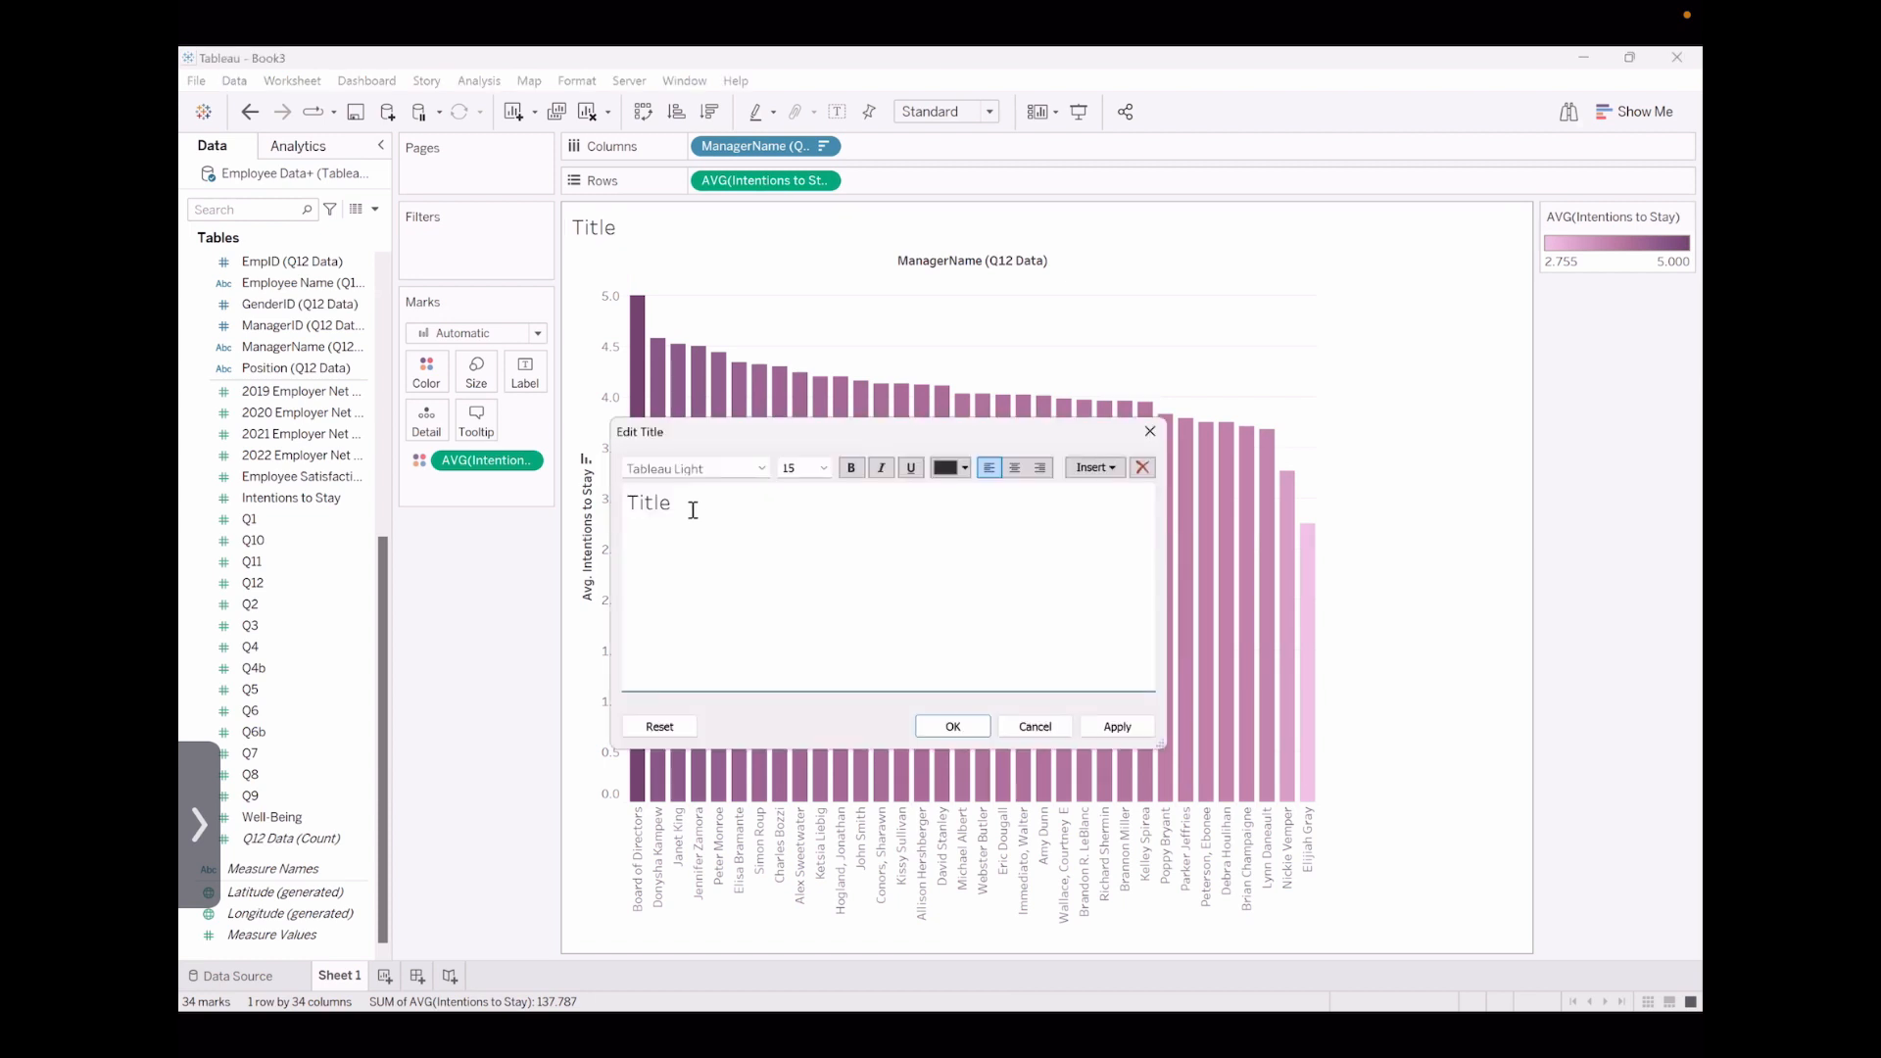
double_click(693, 510)
key(BackSpace)
text(Managers by Average I)
key(BackSpace)
text(Intention to )
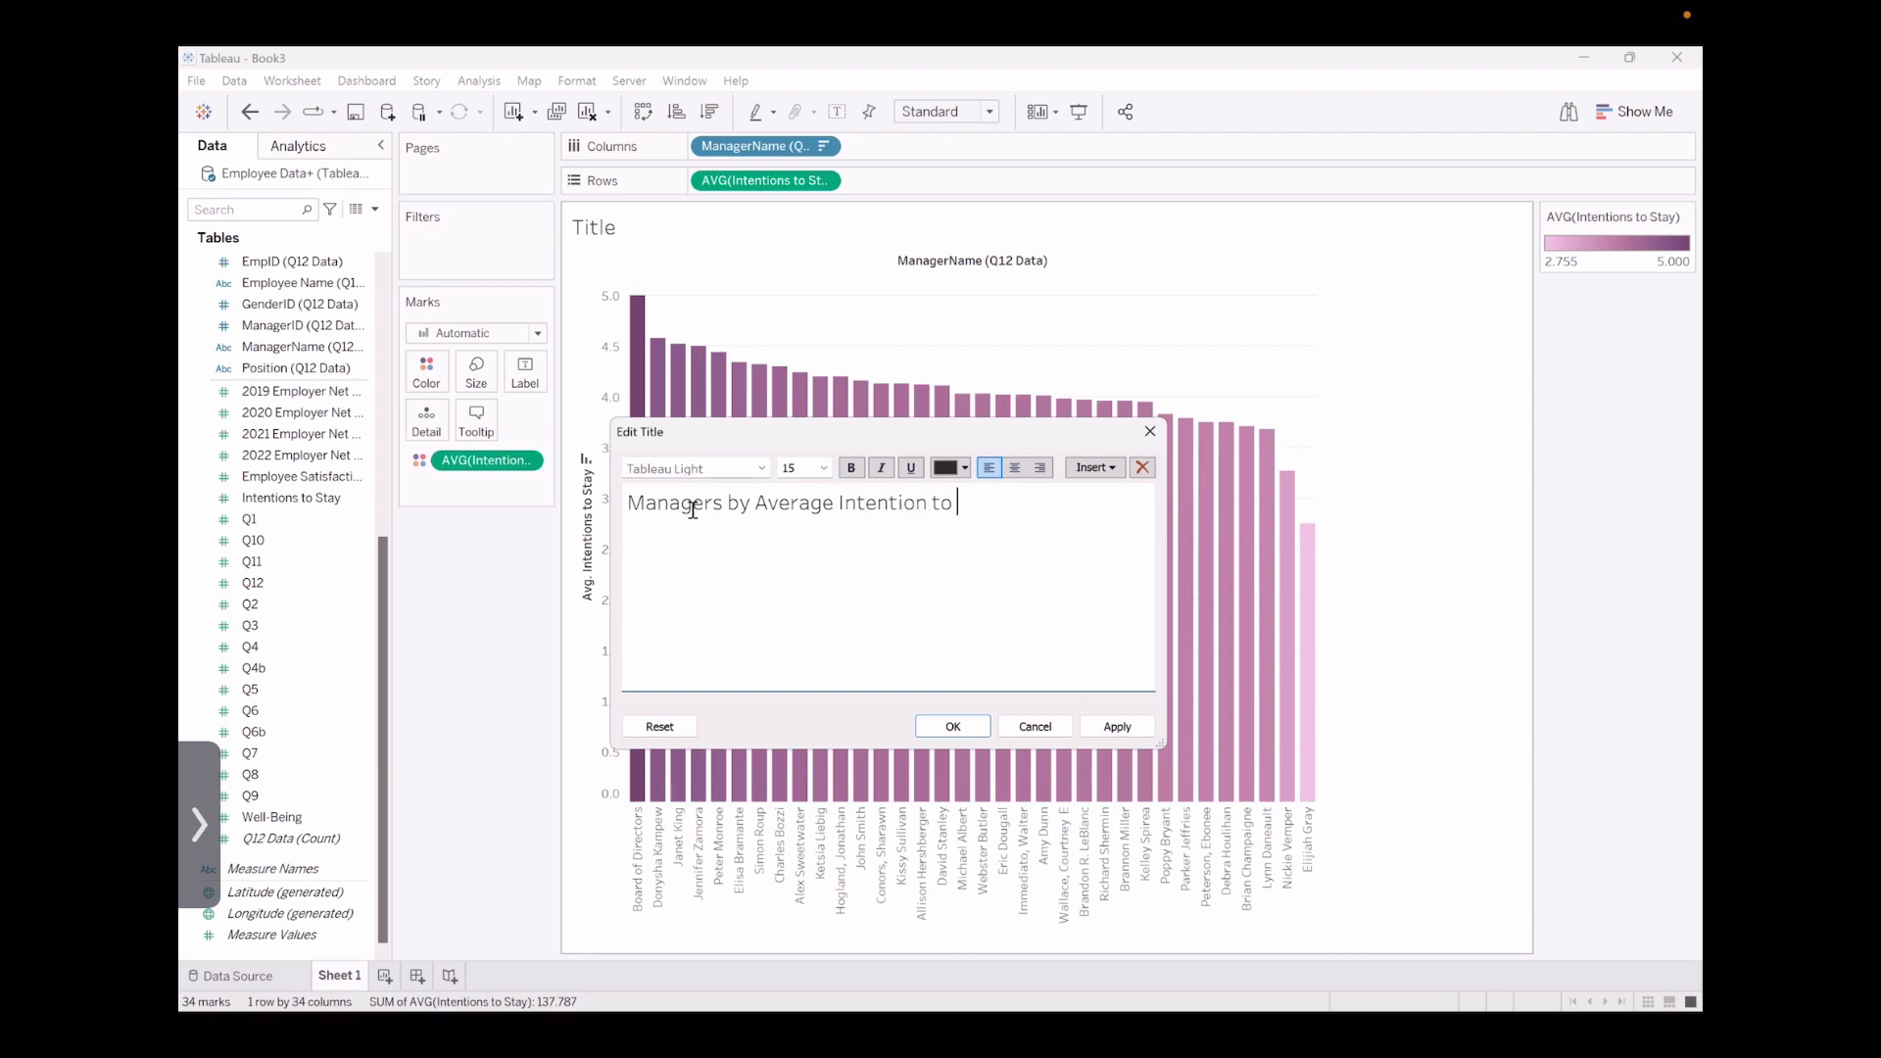
text(Stay)
click(963, 733)
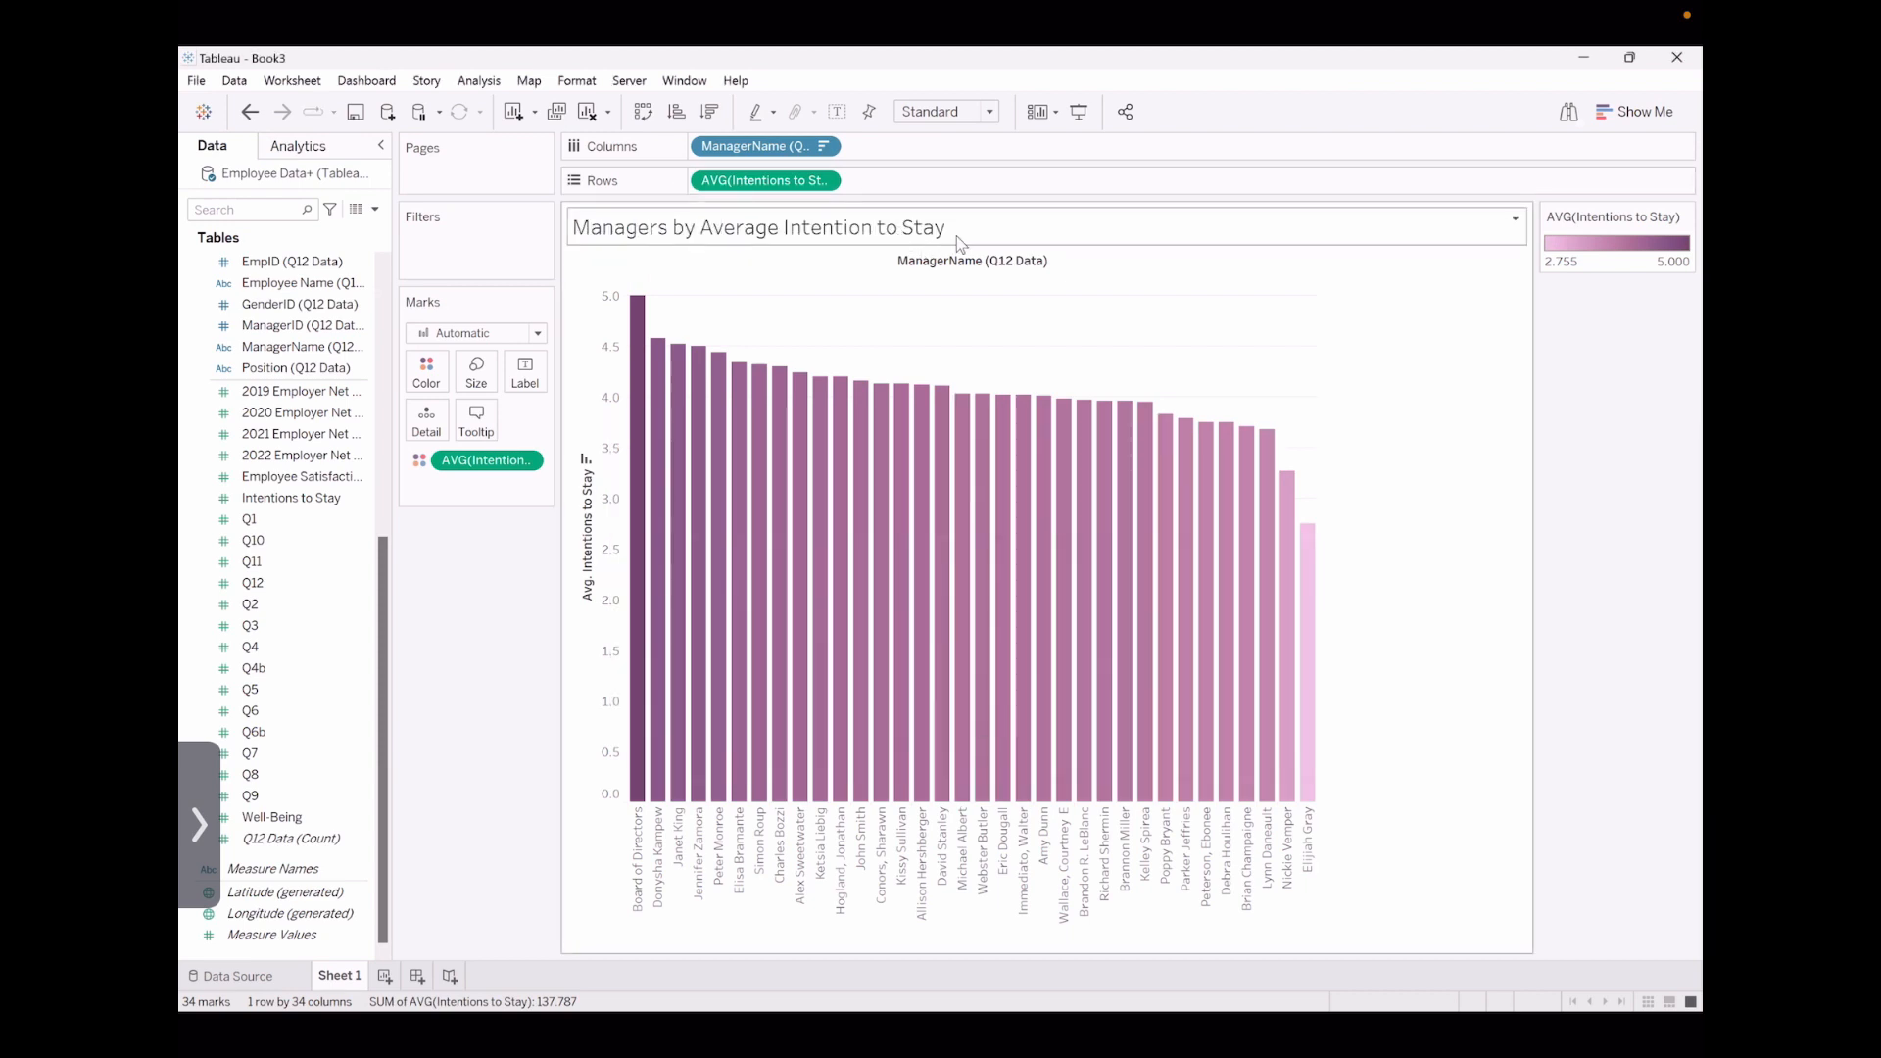
click(911, 233)
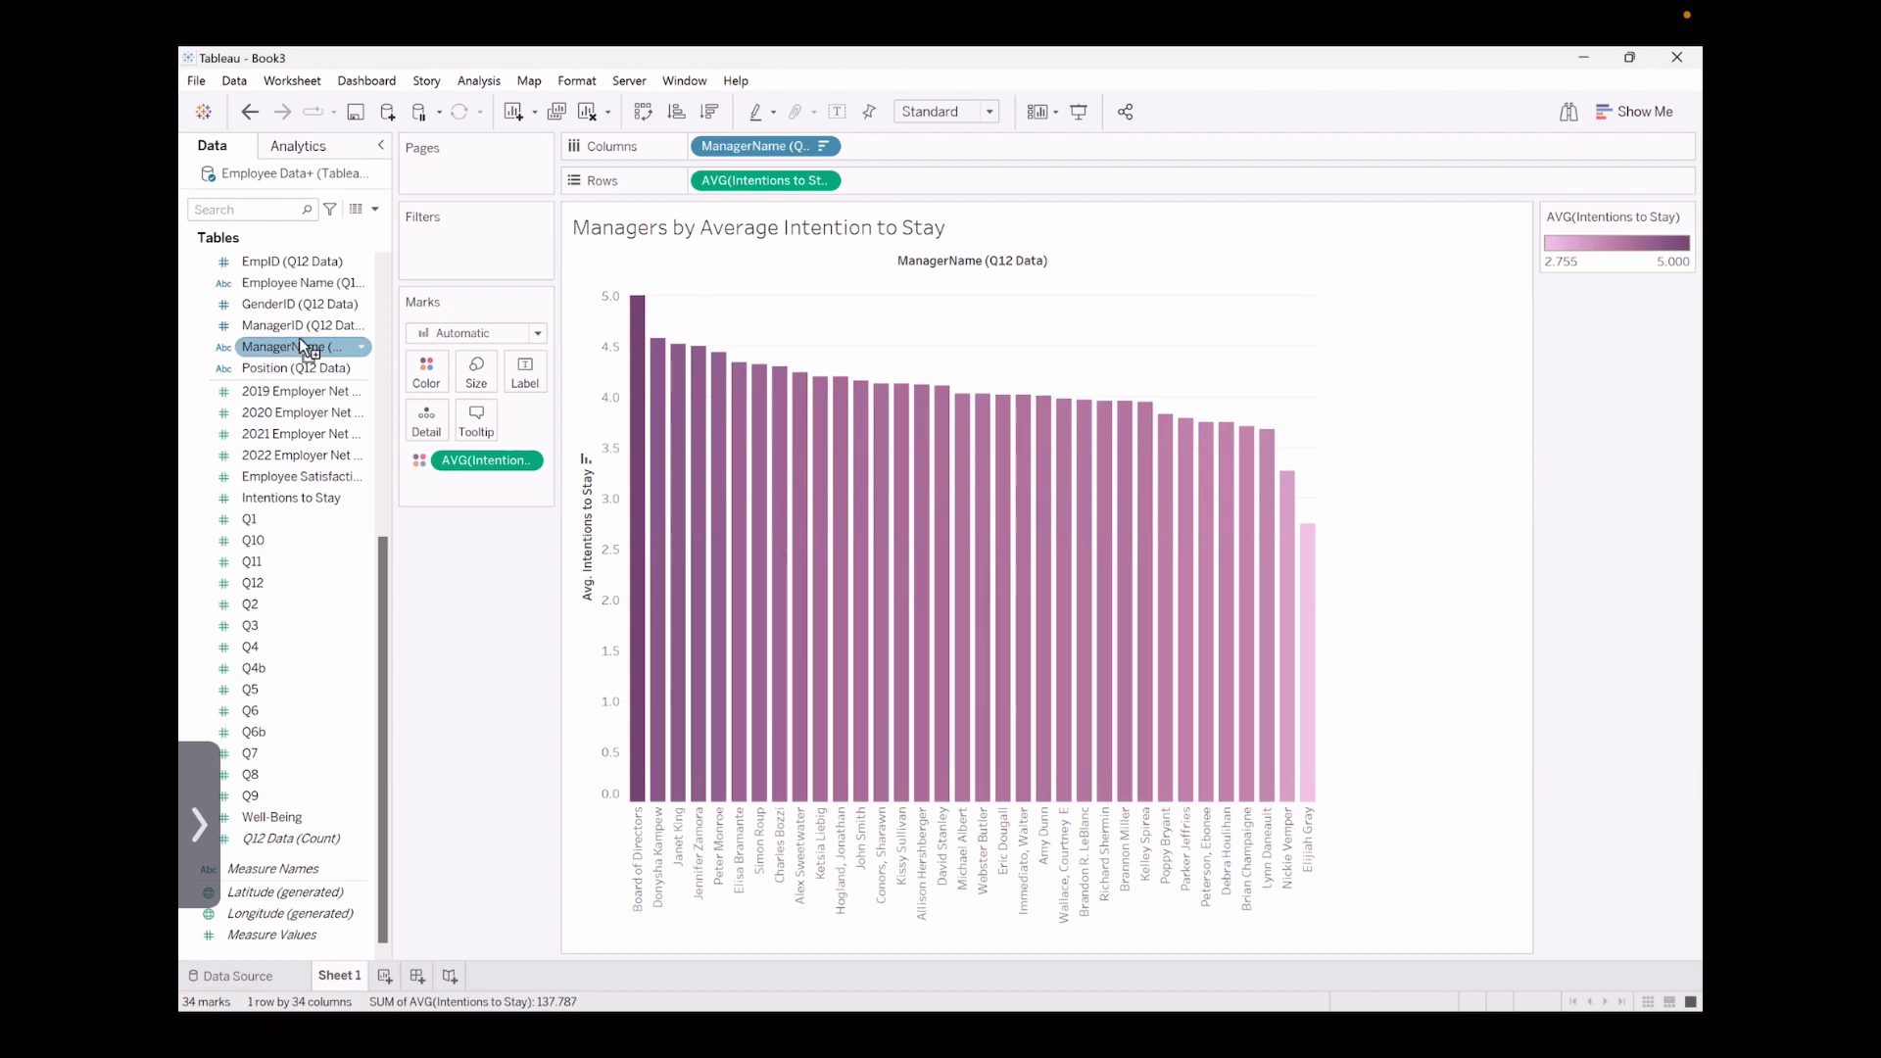
Add a filter on ManagerName (Q12 Data) and deselect all managers in its value list
drag(435, 237, 450, 232)
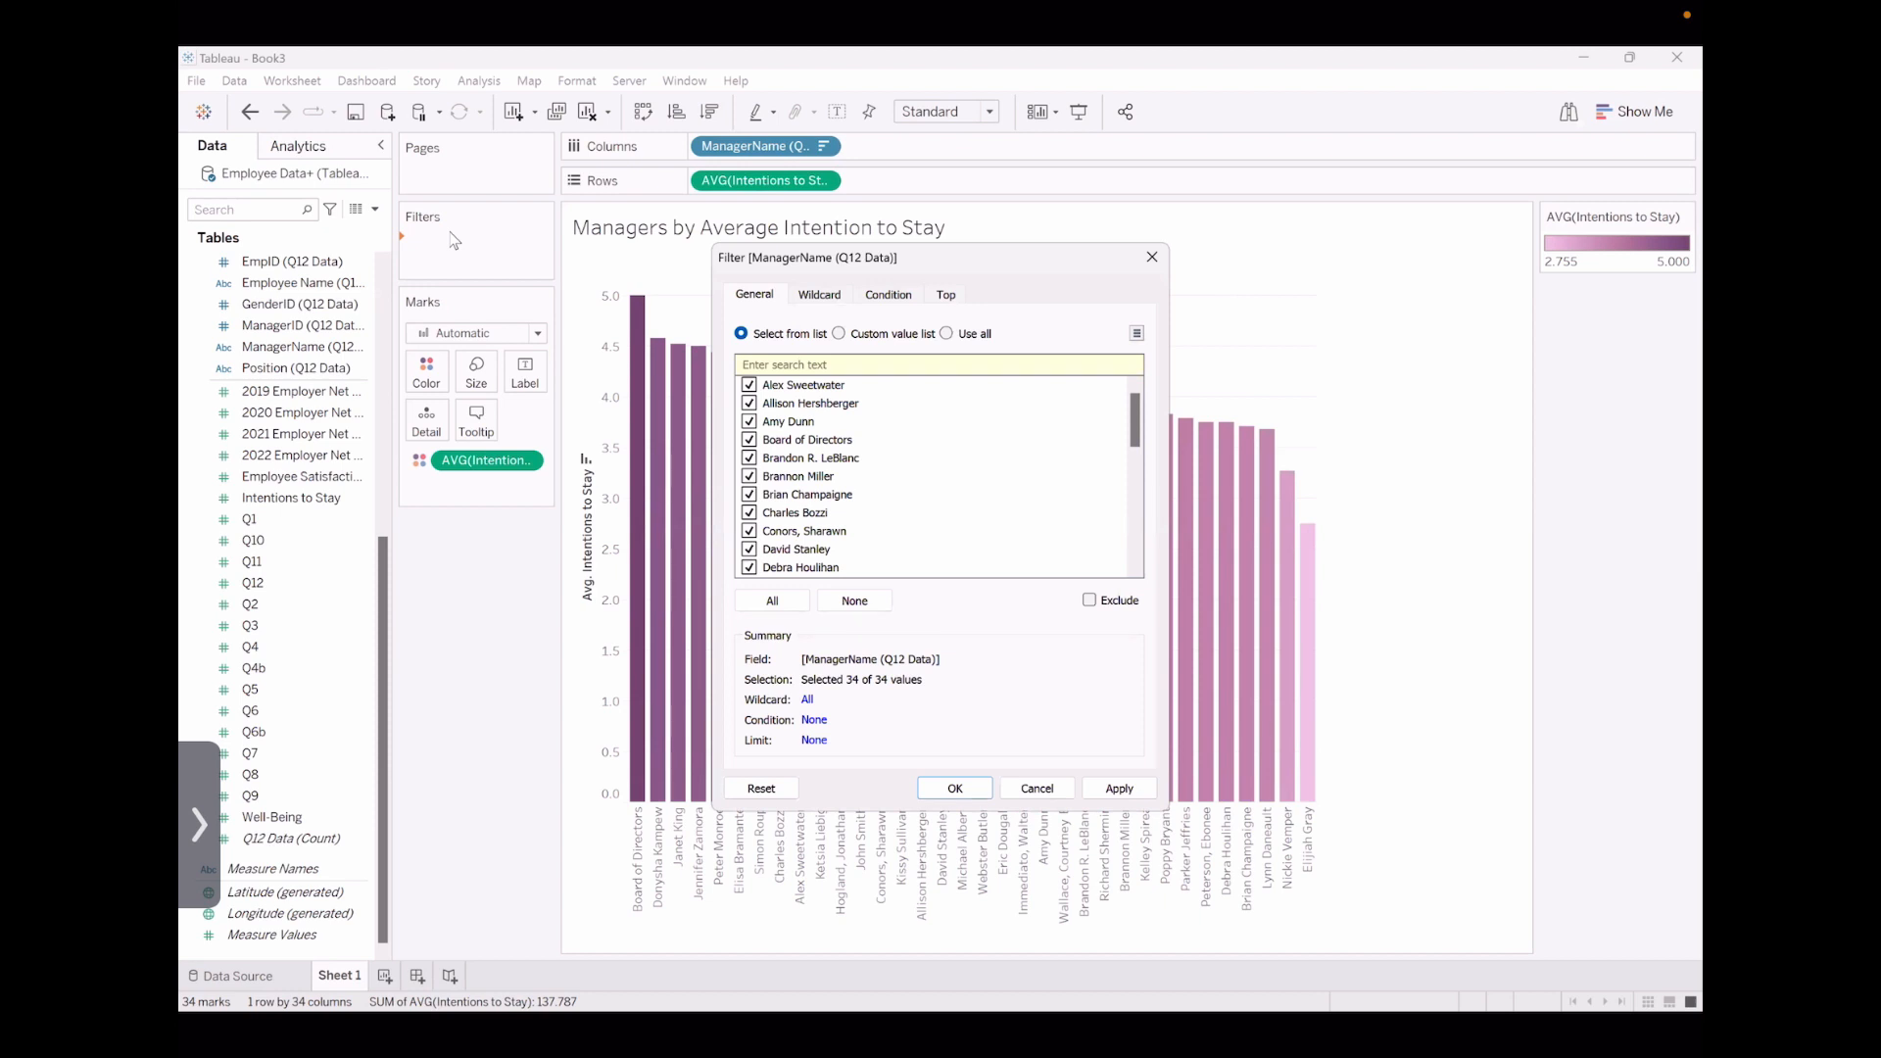
scroll(833, 471, down, 5)
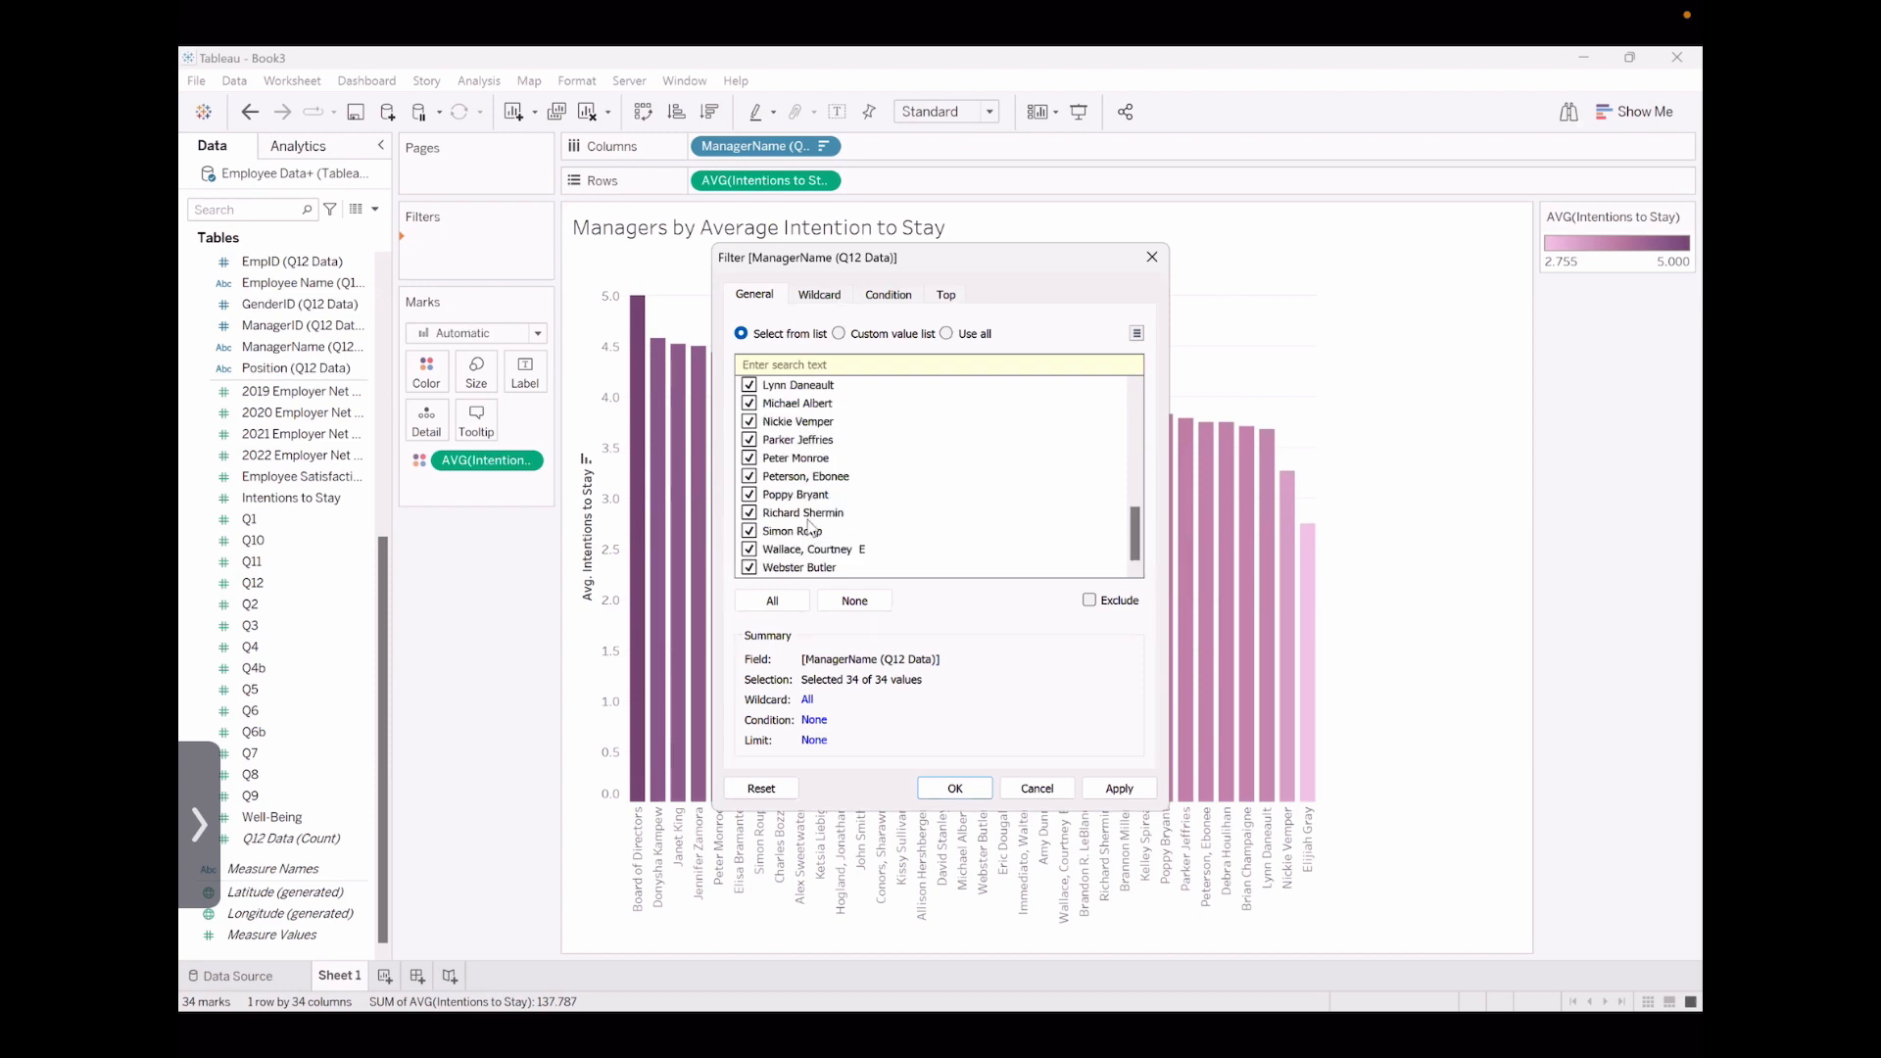
scroll(843, 509, up, 5)
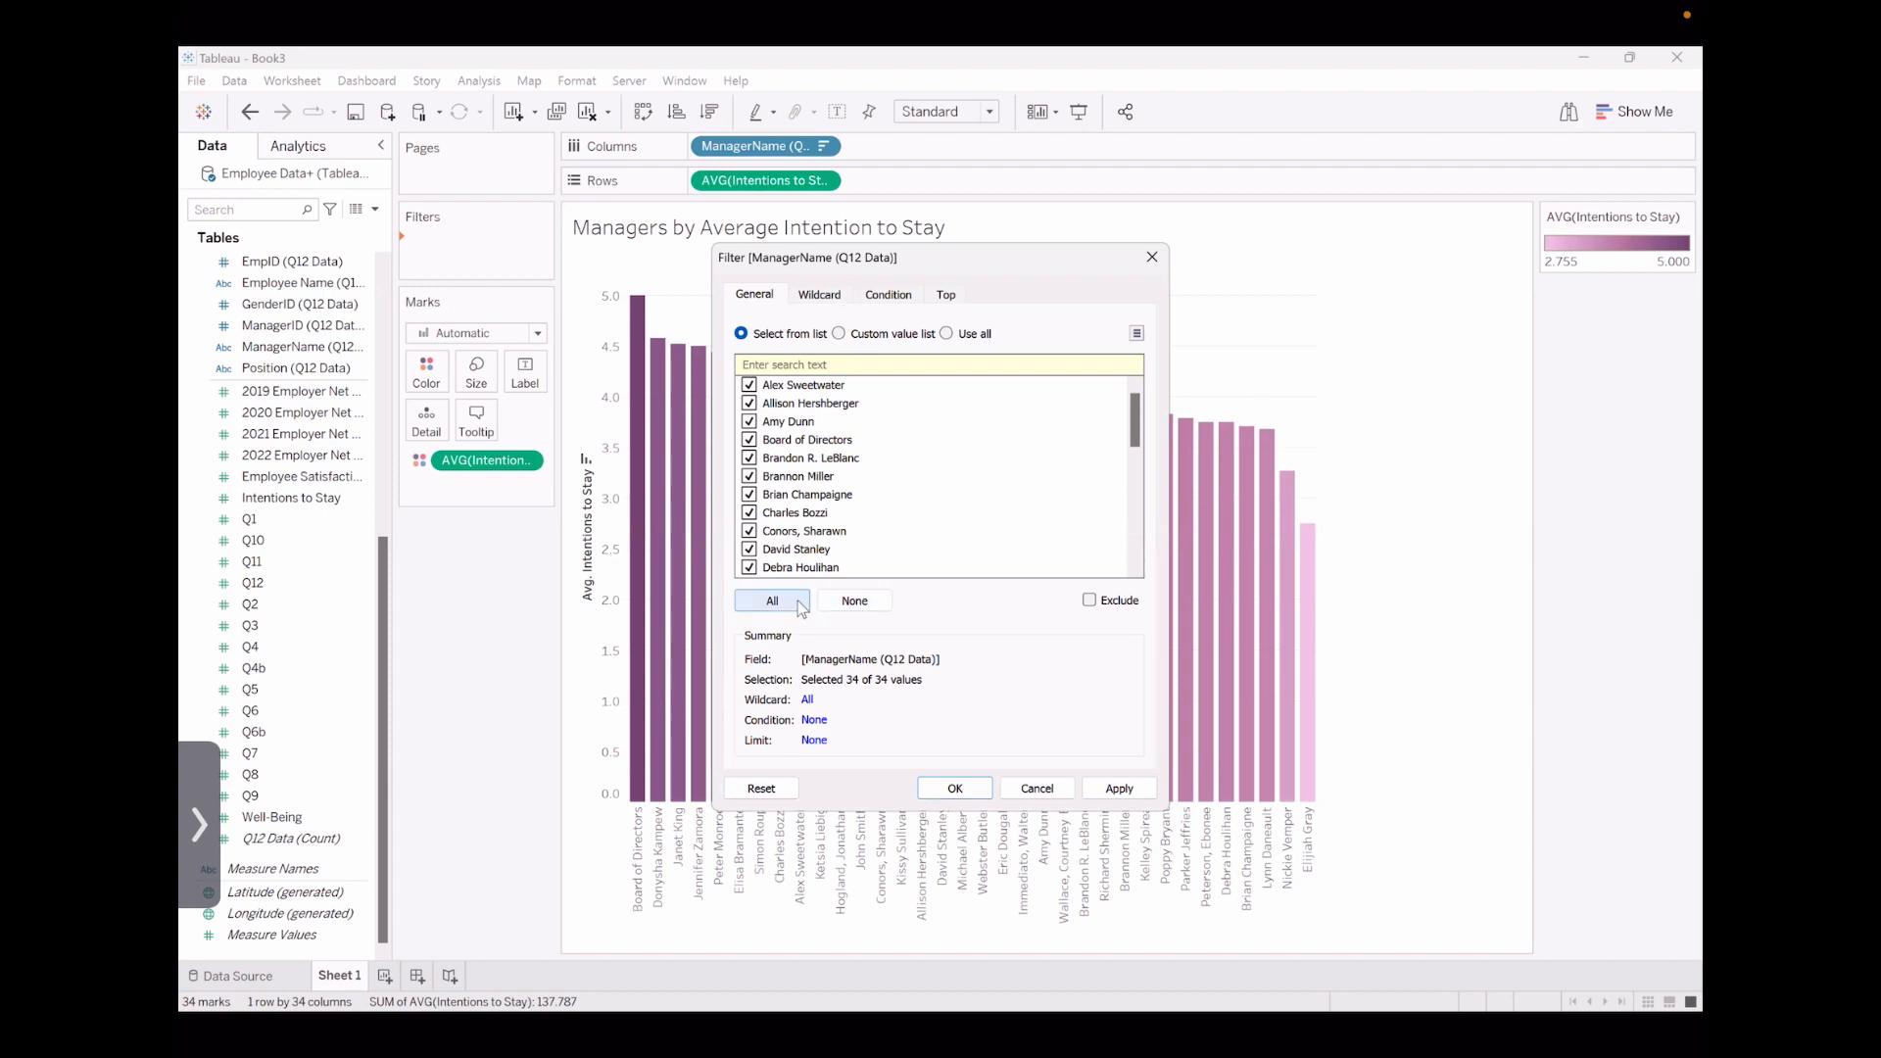
click(856, 612)
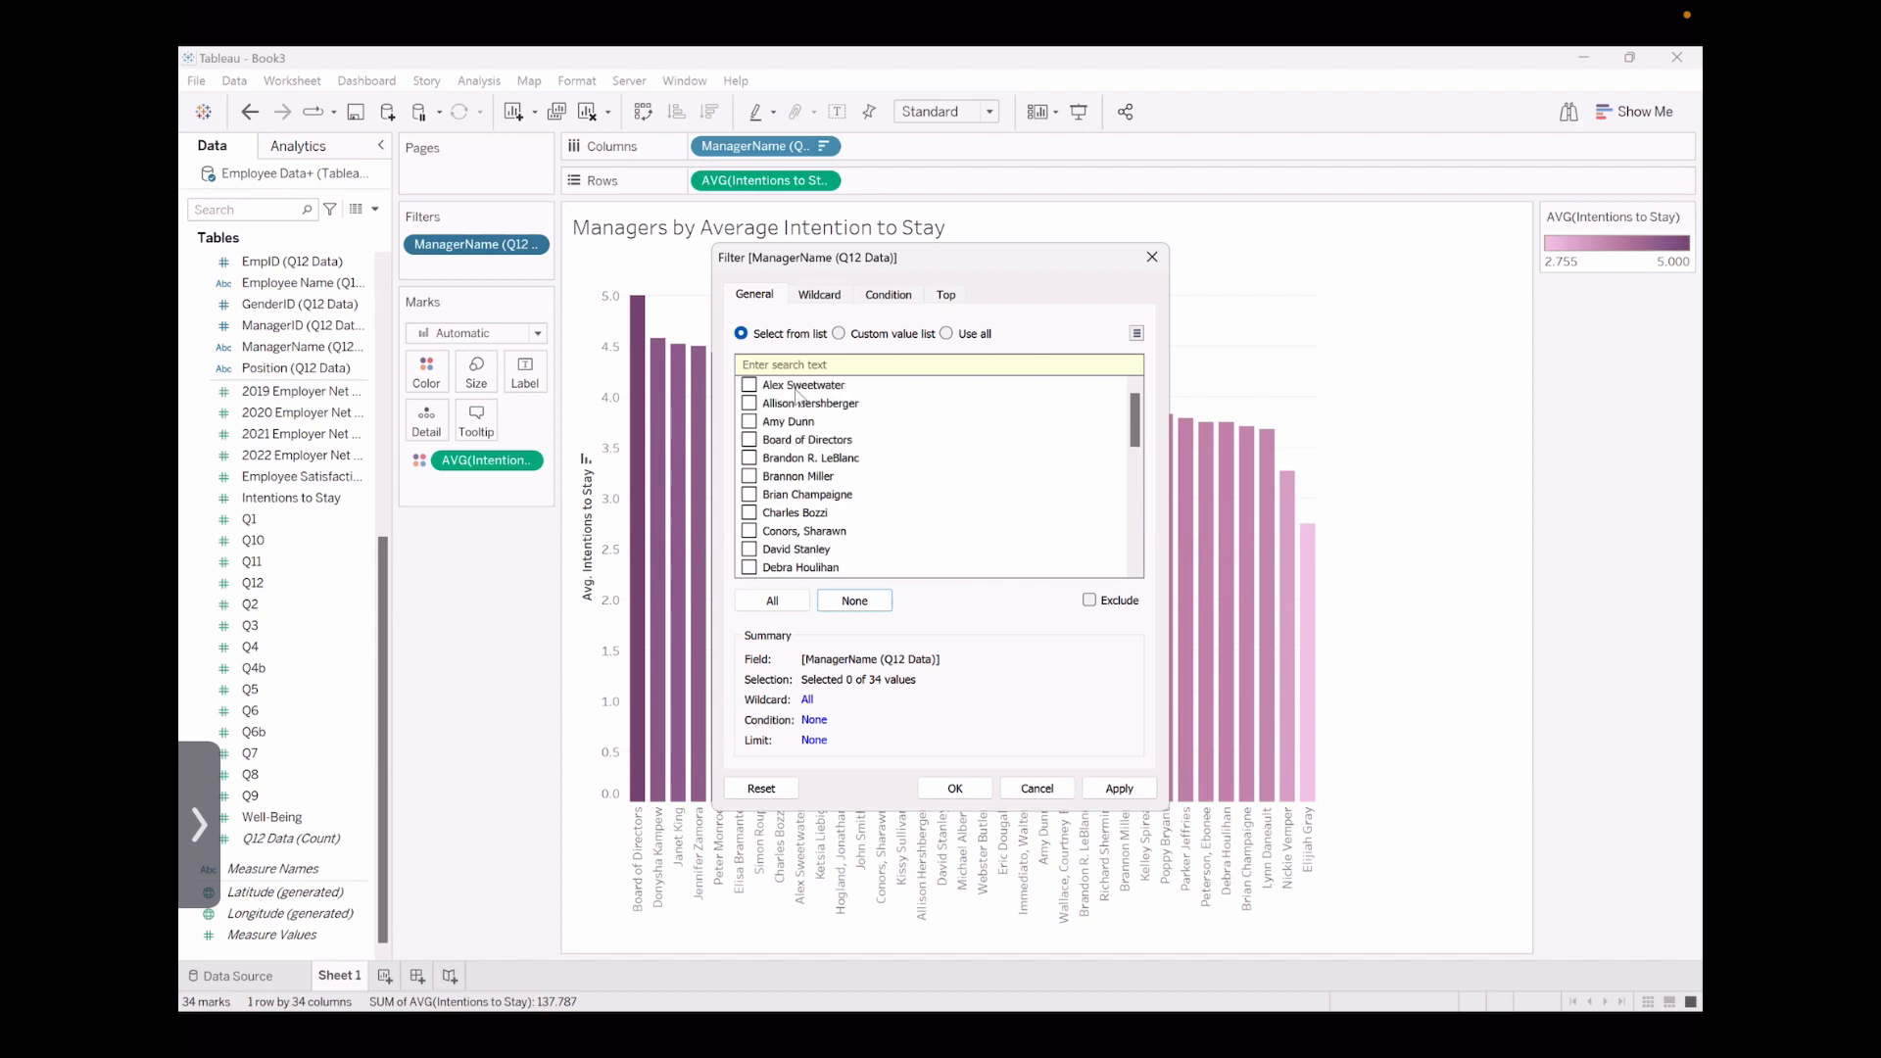
Include 14 individual managers from across the ManagerName filter list and apply the filter
scroll(792, 431, down, 2)
scroll(784, 421, up, 2)
click(749, 385)
click(749, 421)
click(750, 549)
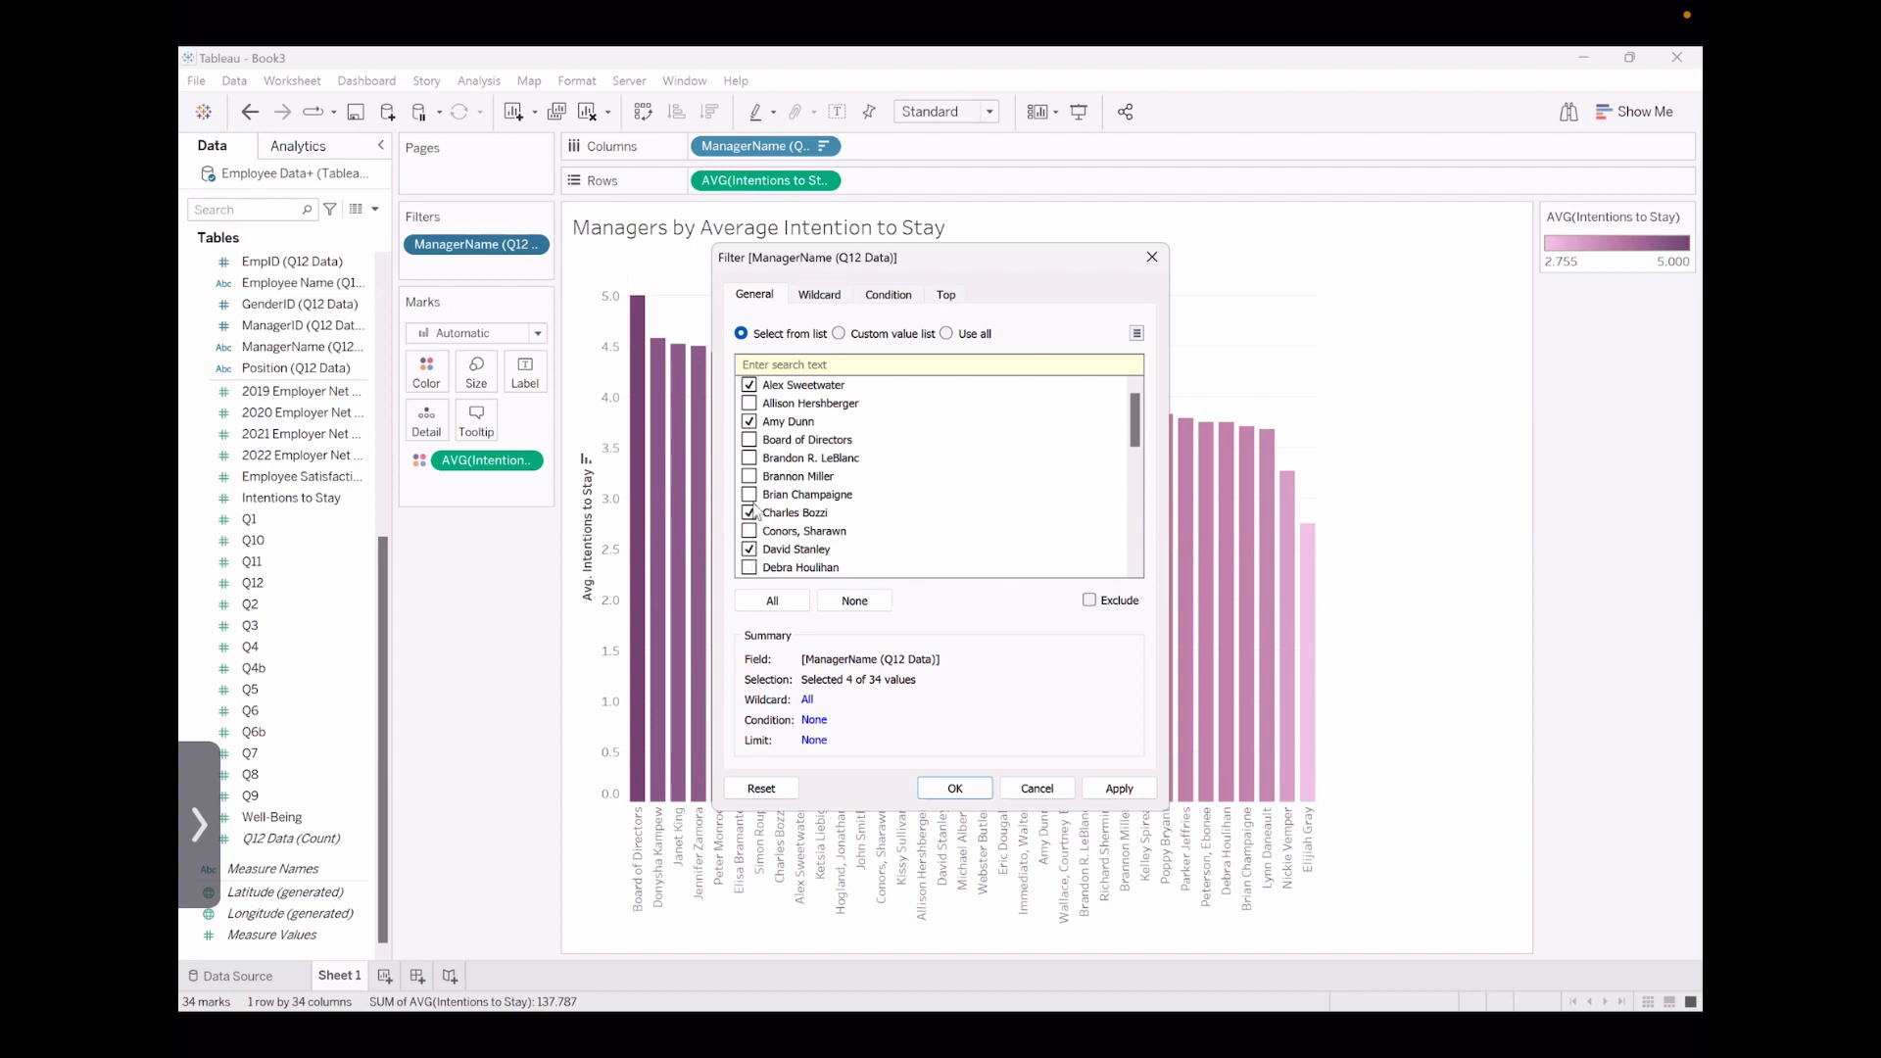
scroll(751, 468, down, 3)
click(750, 440)
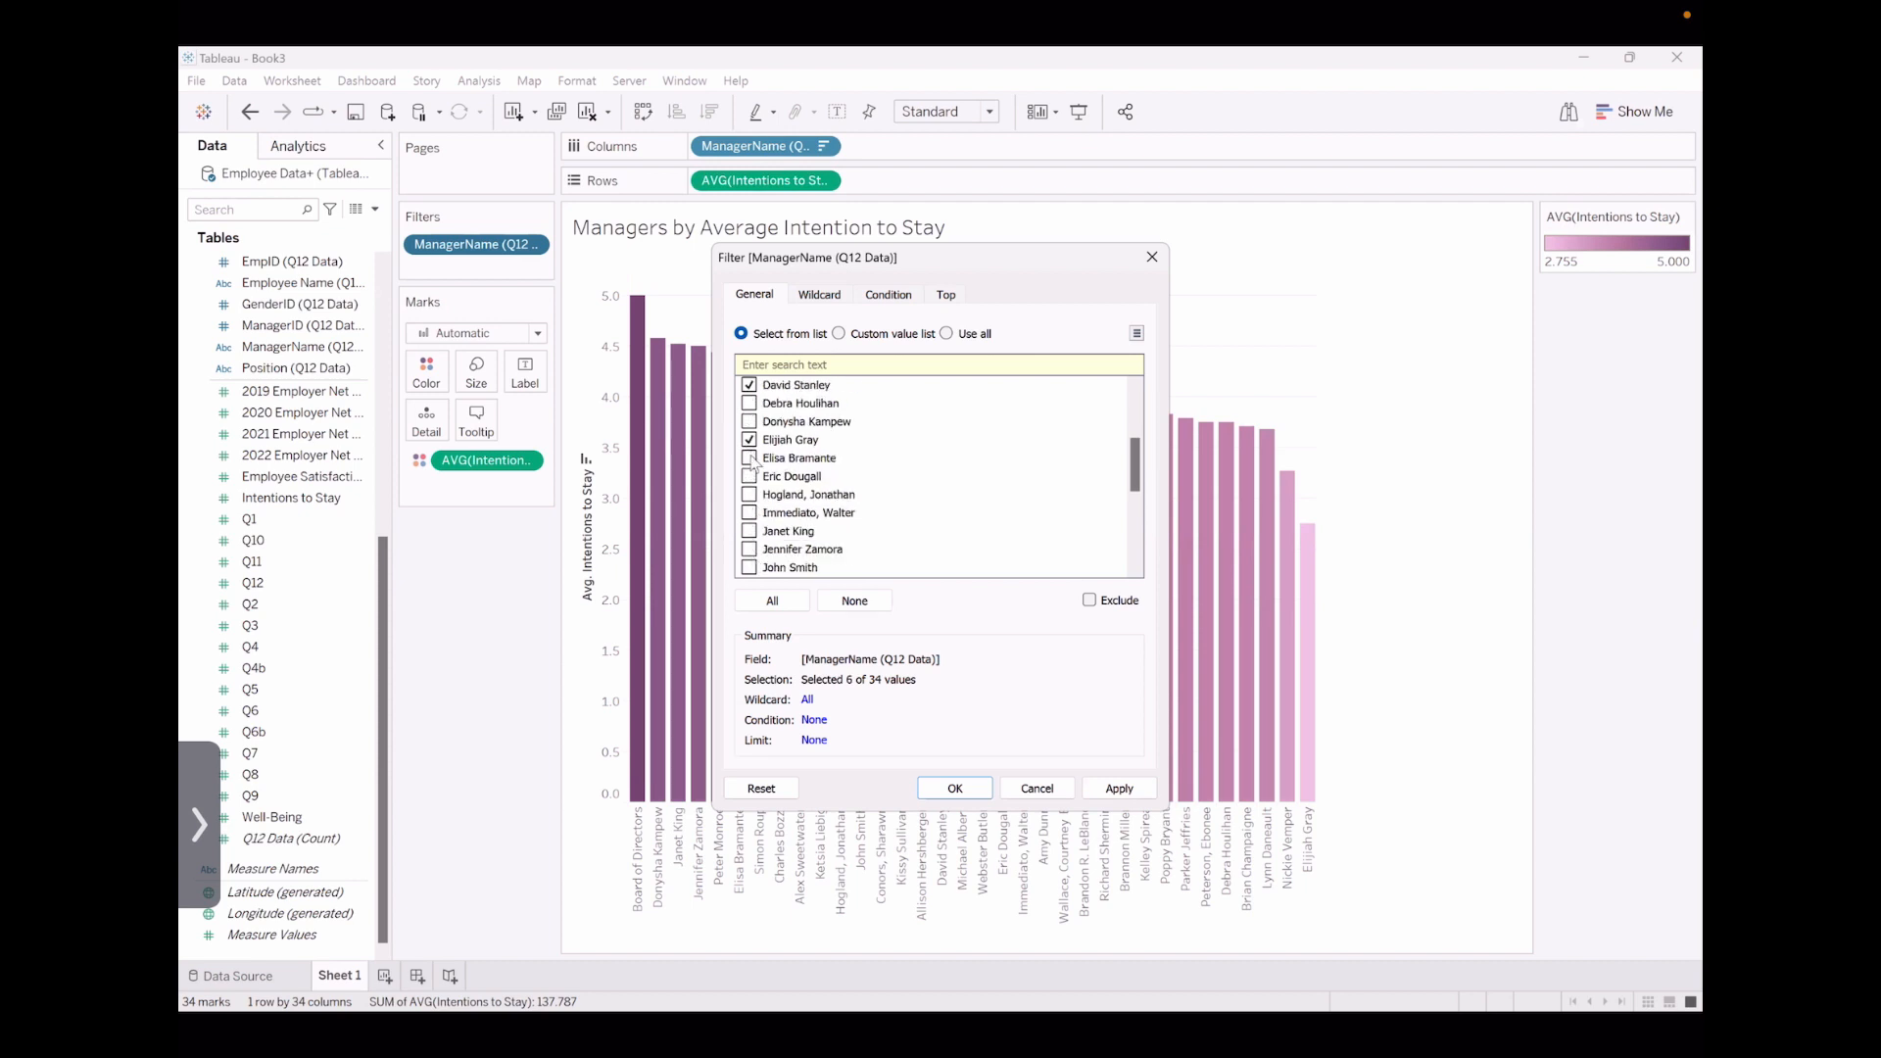
click(757, 493)
click(750, 494)
click(750, 531)
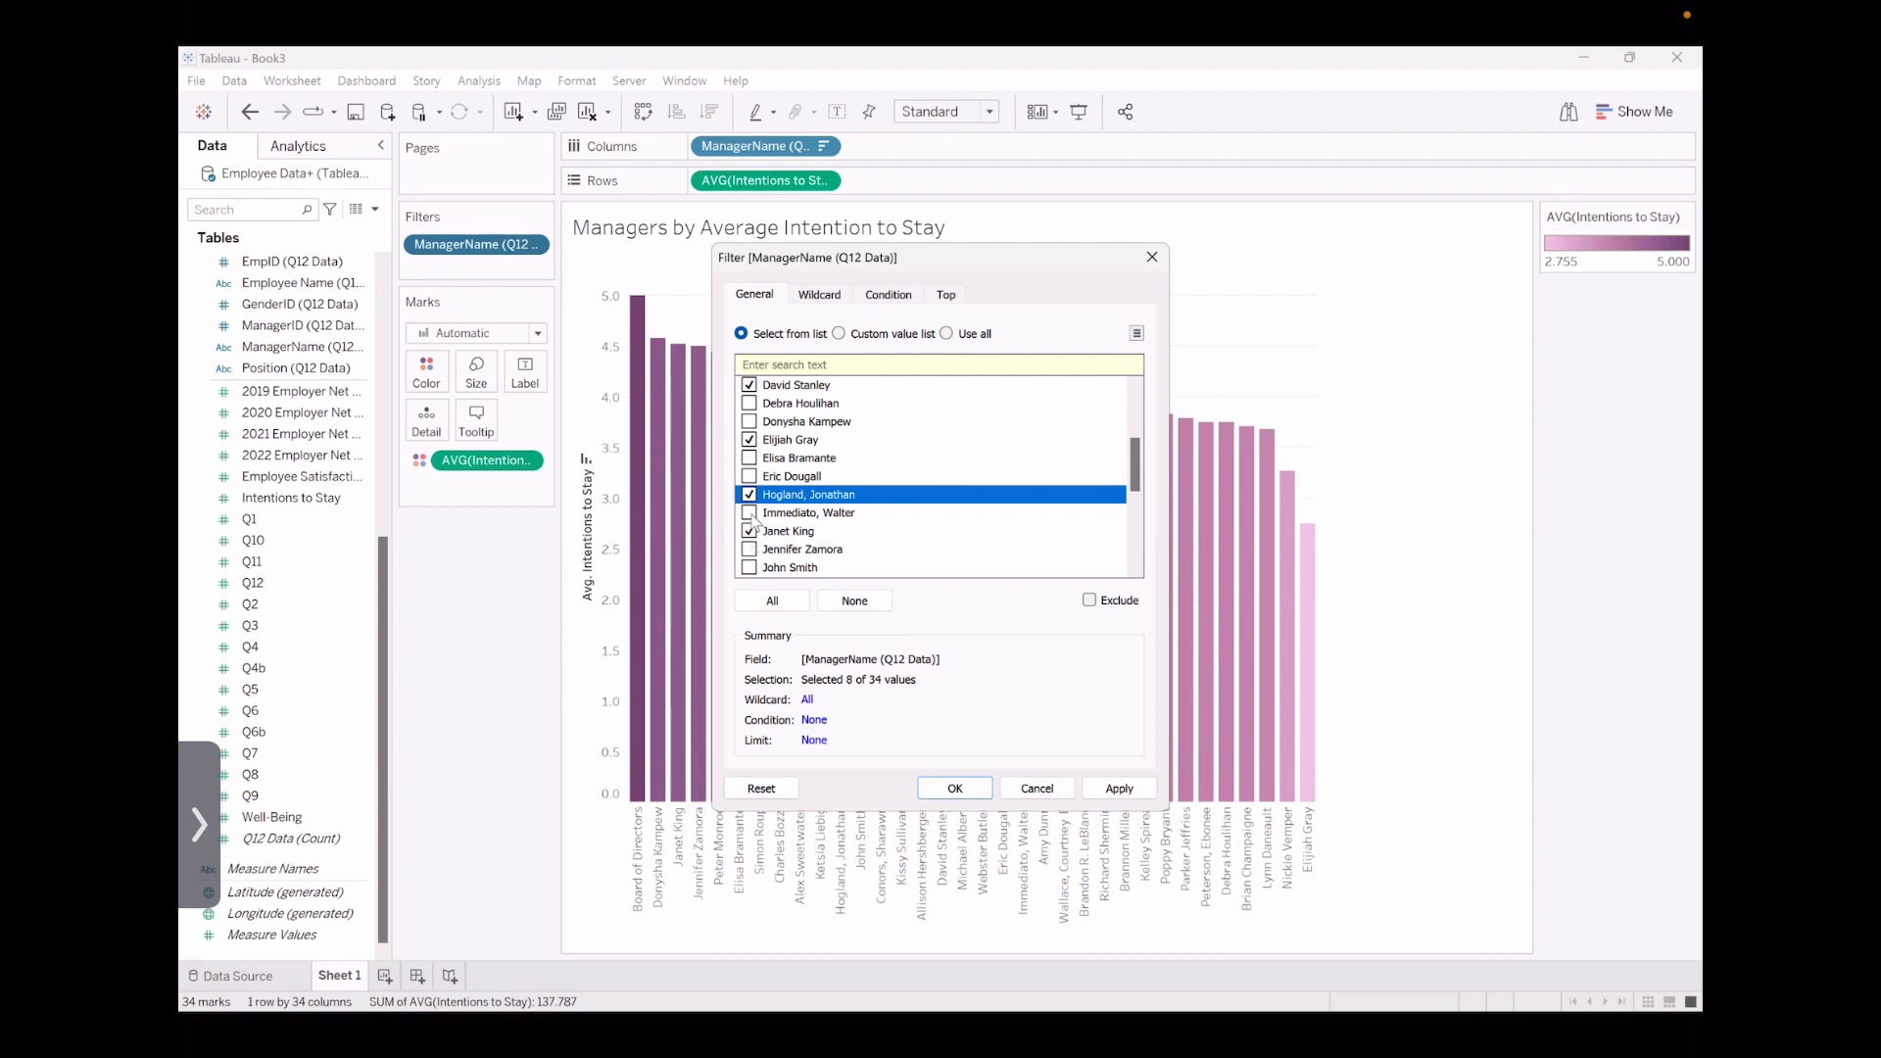
scroll(751, 472, down, 2)
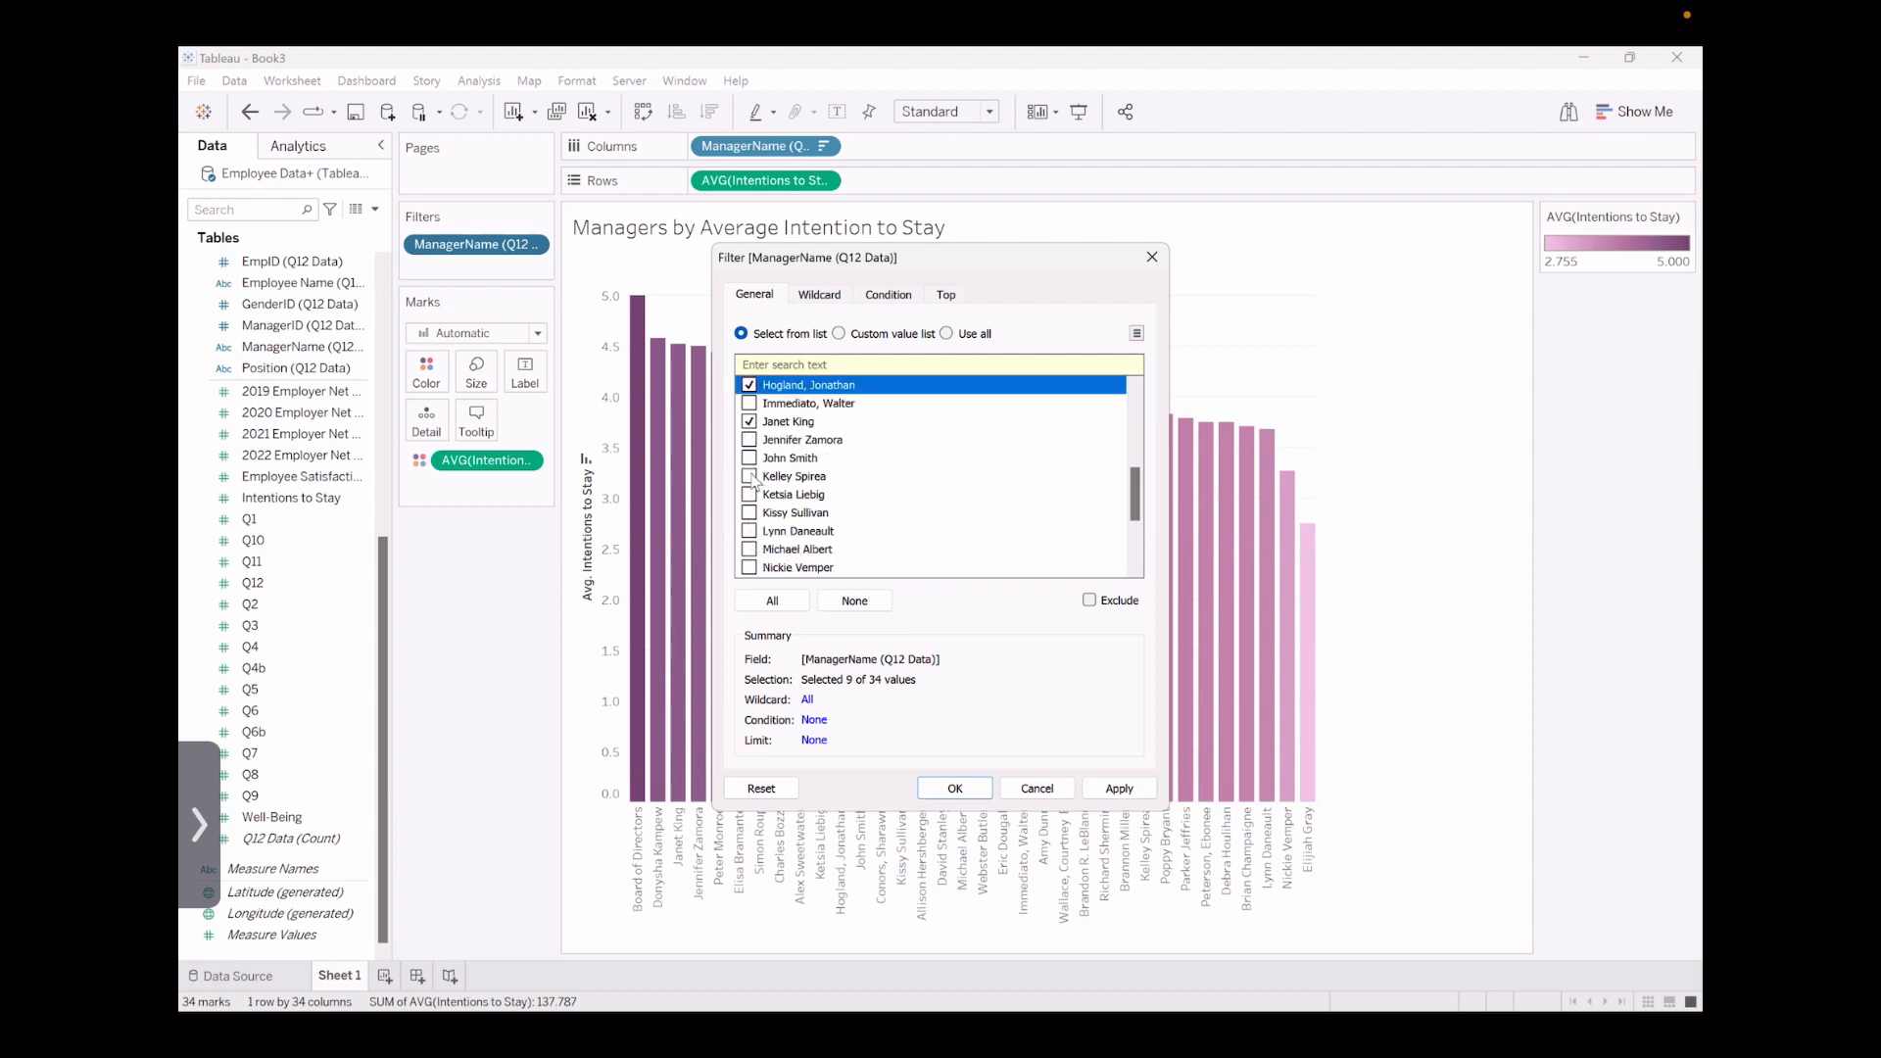
click(749, 477)
click(746, 501)
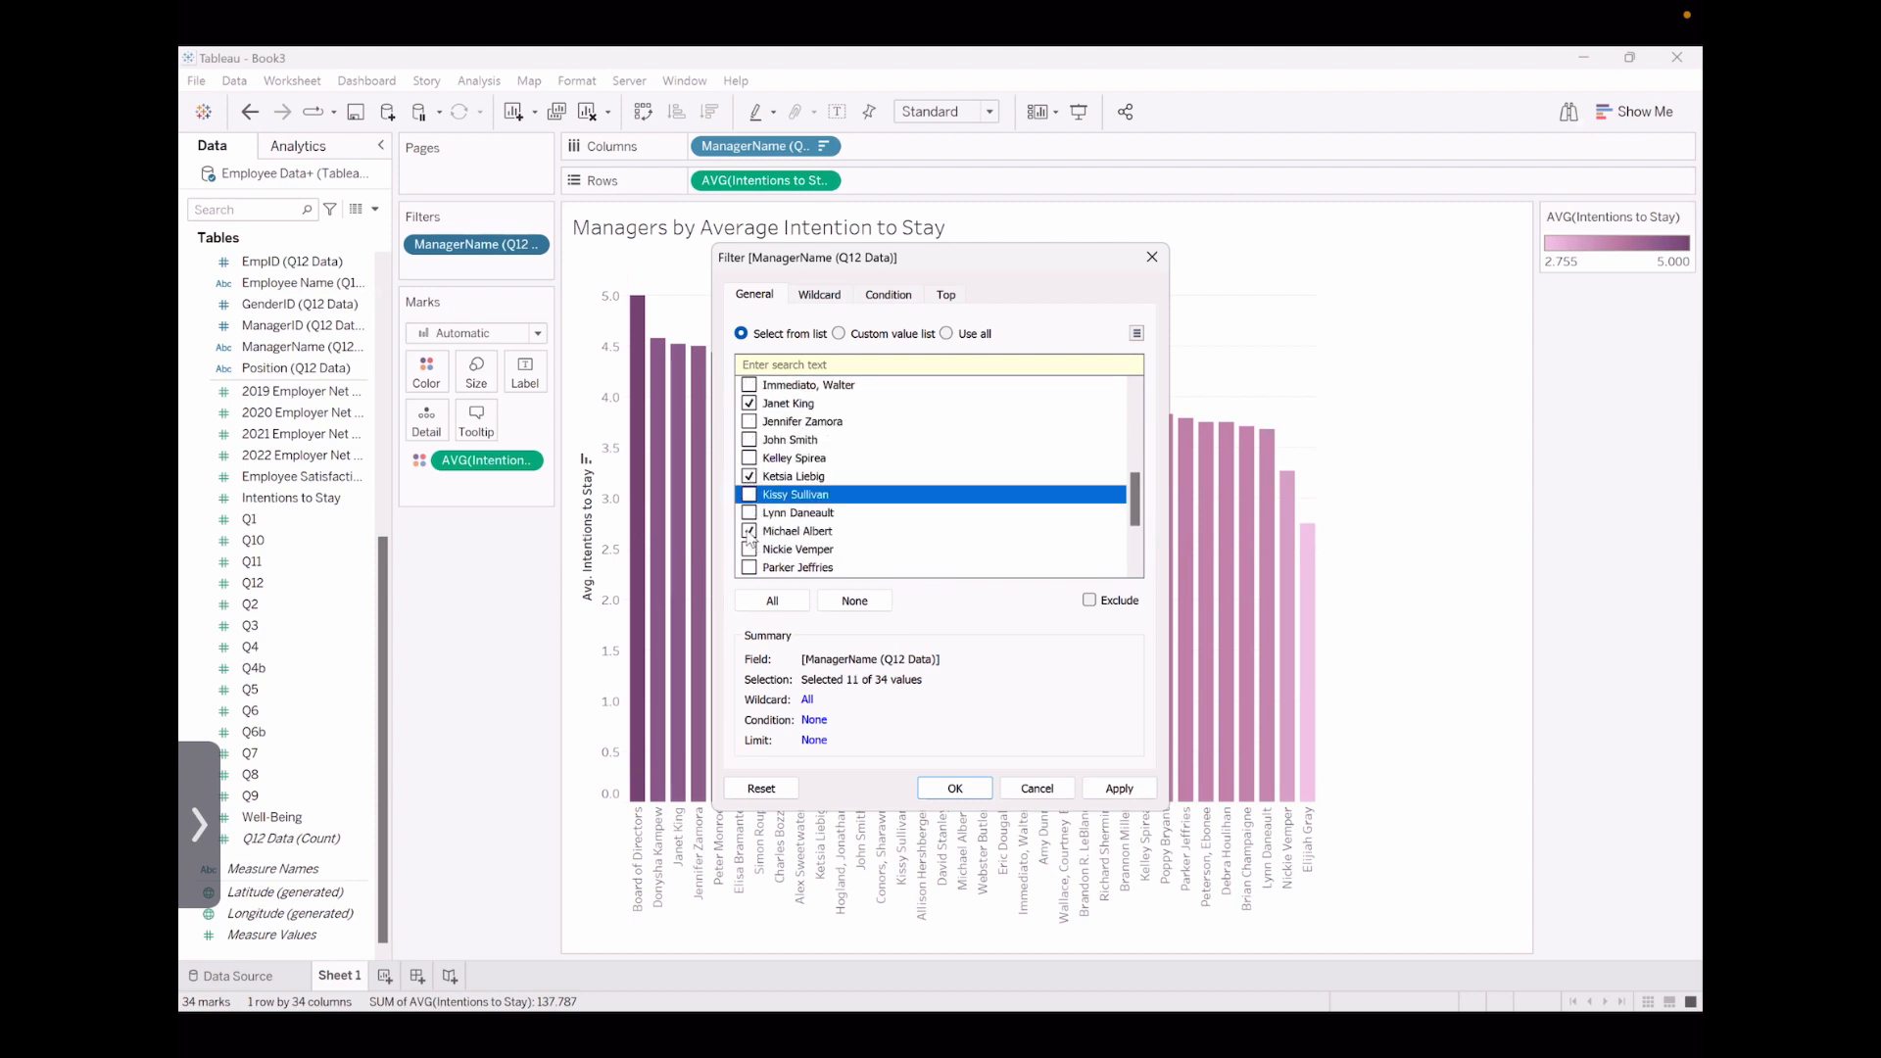
scroll(750, 511, down, 2)
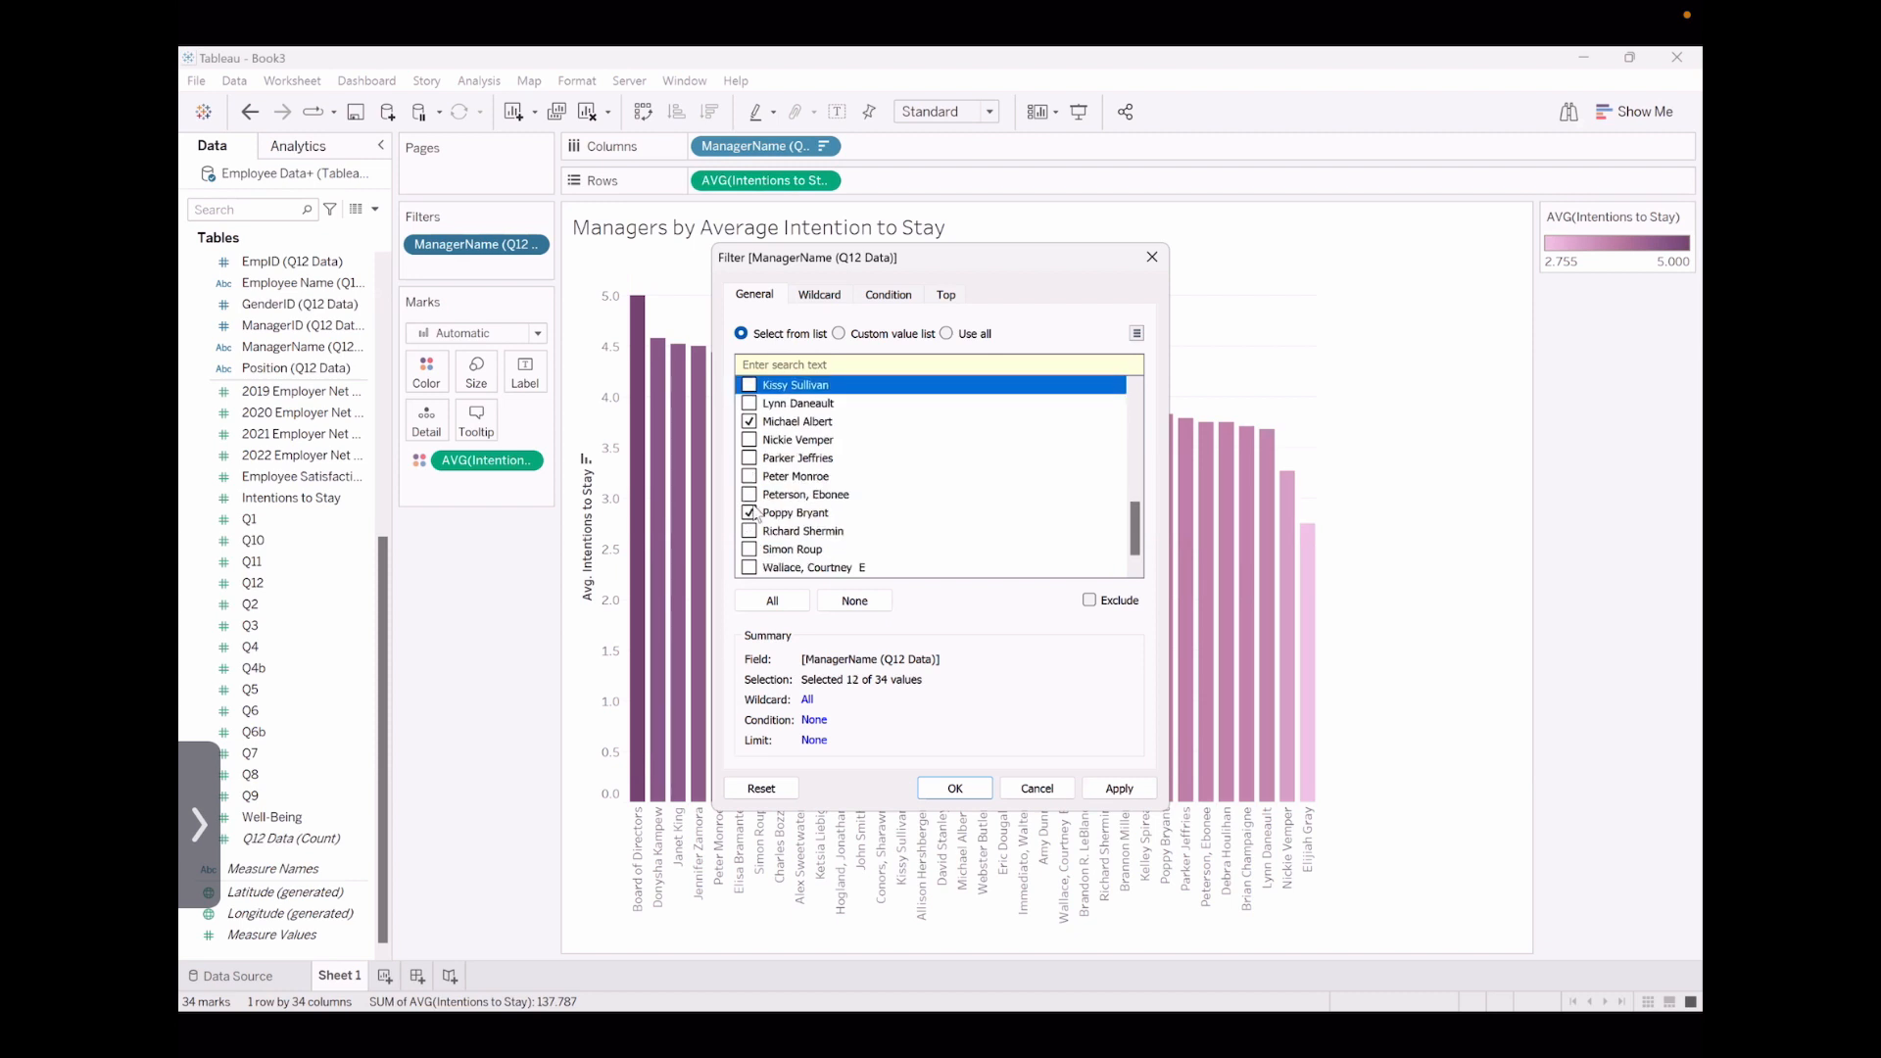
click(749, 476)
scroll(839, 504, down, 1)
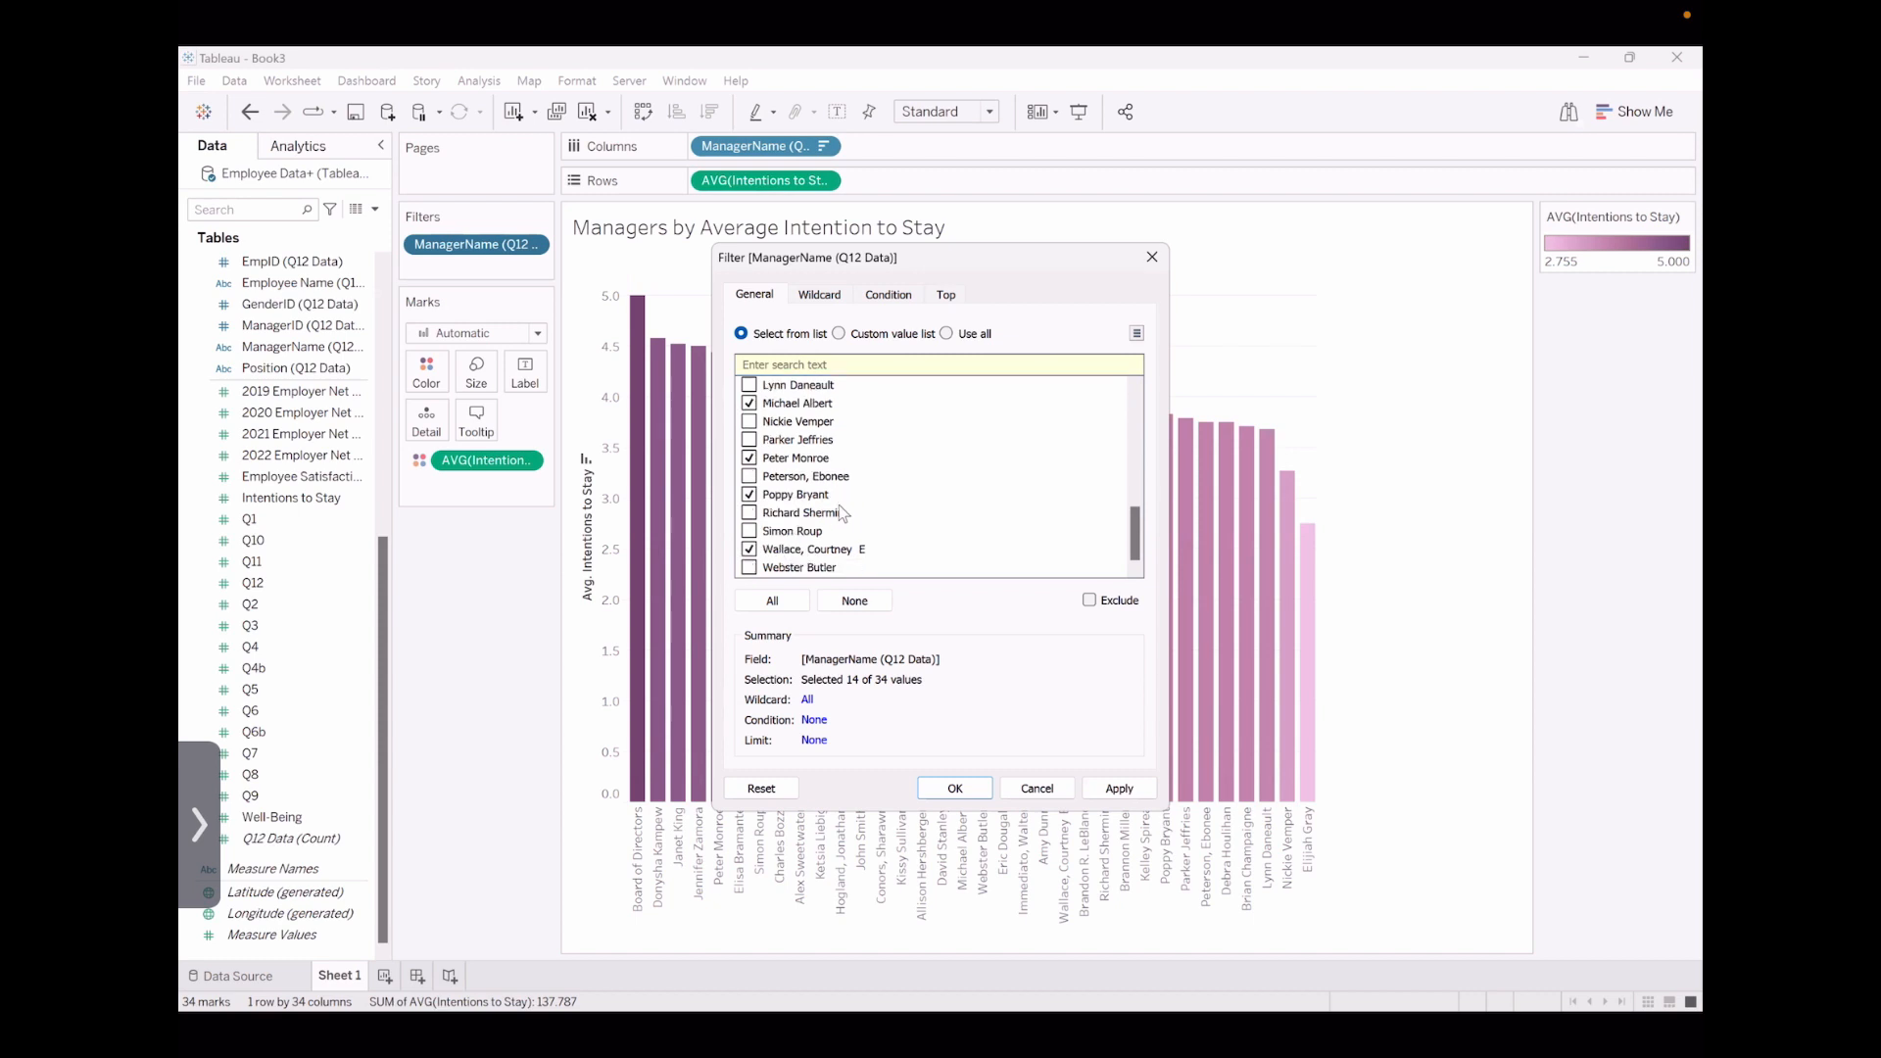
click(954, 790)
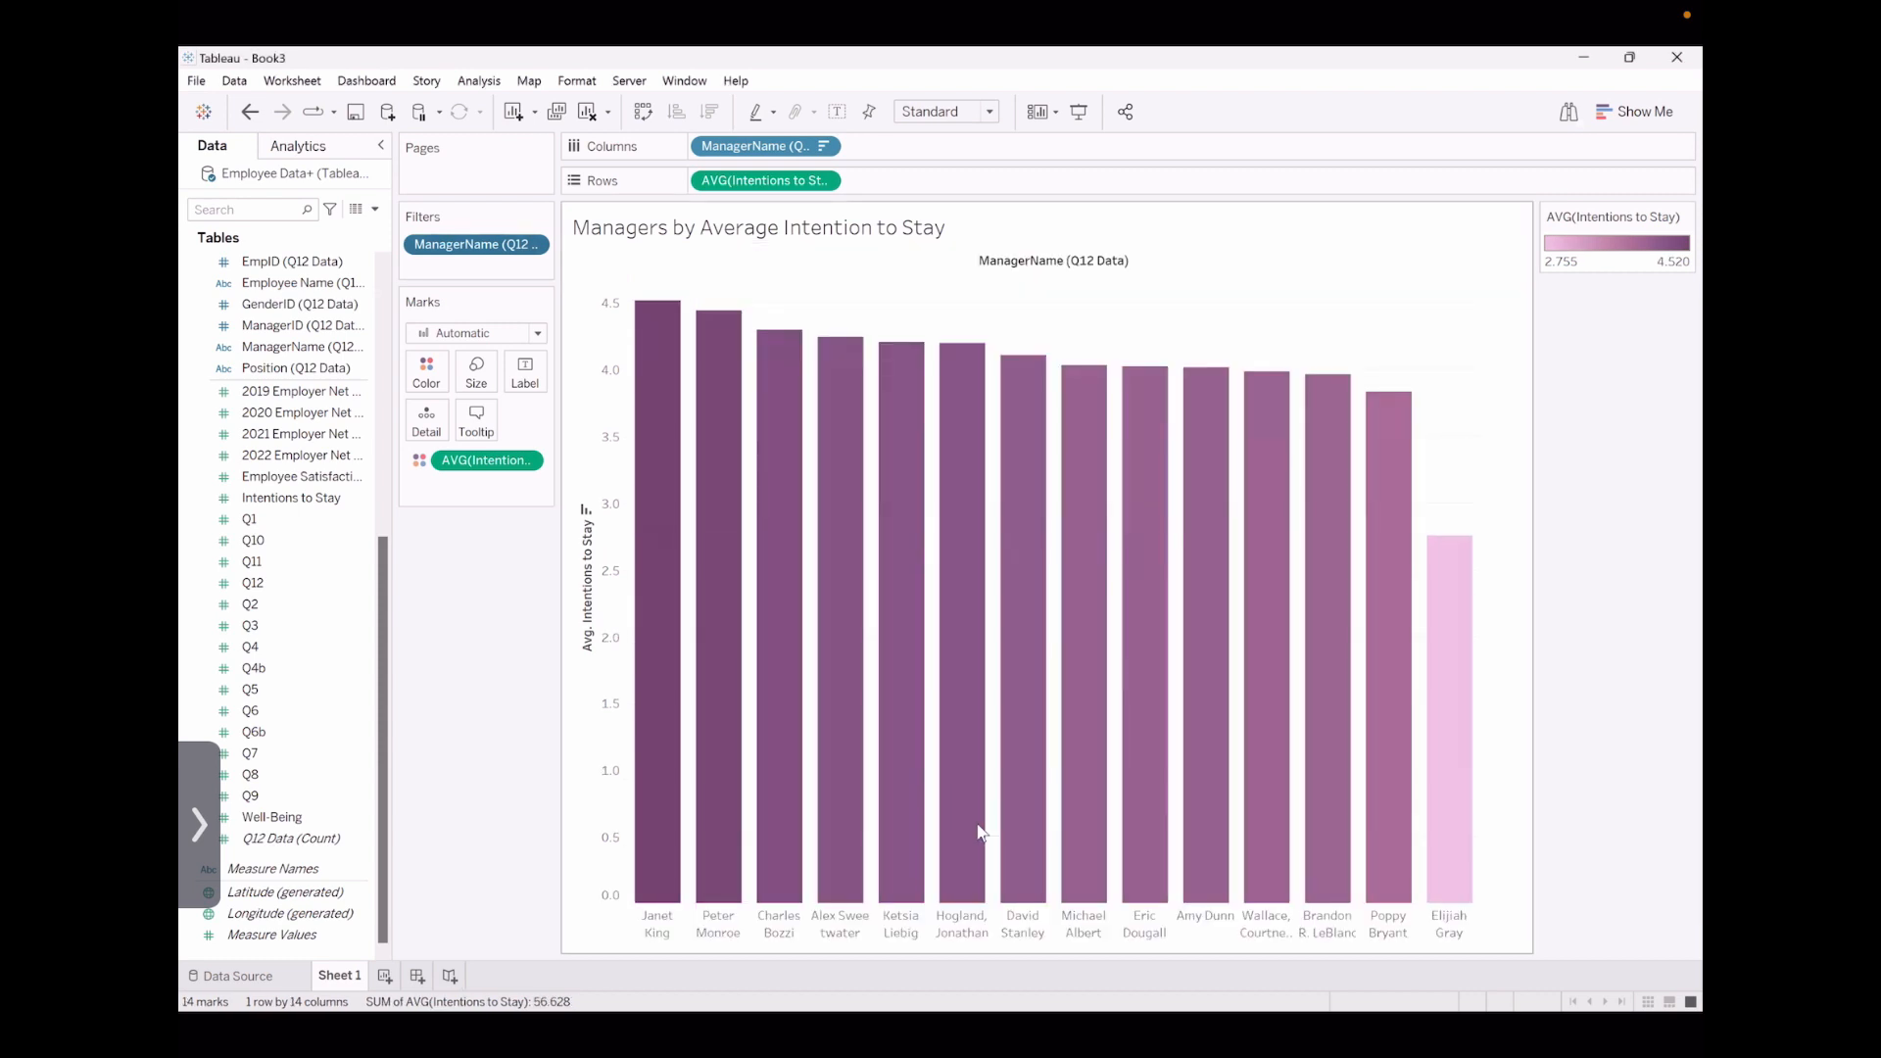